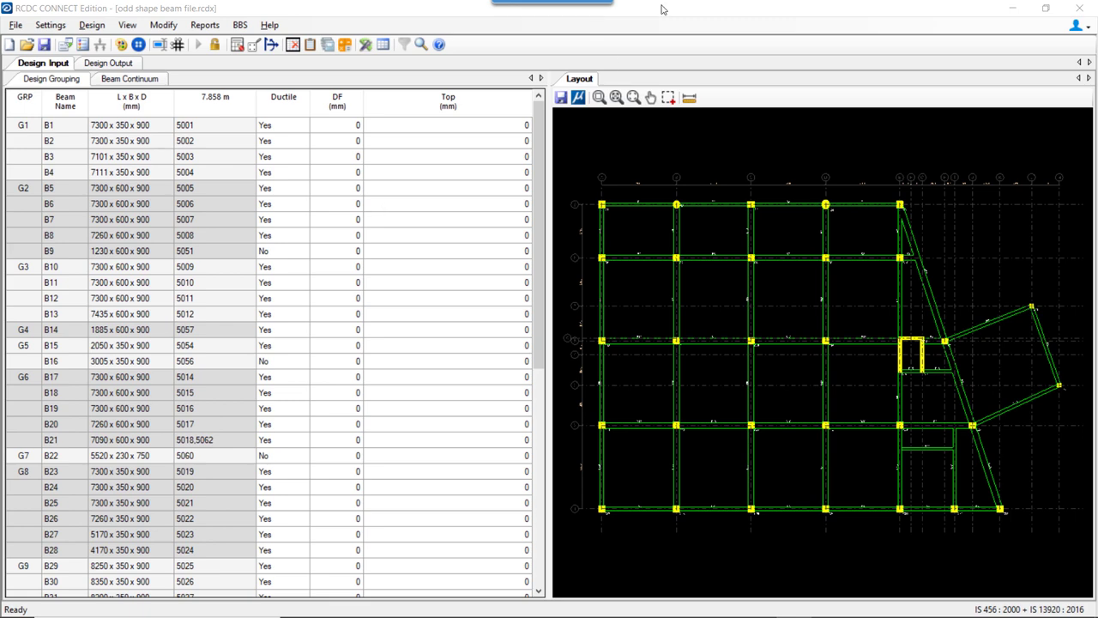
Widen the Layout pane and zoom the layout drawing
{"action": "scroll", "coordinate": [619, 204], "scroll_direction": "up", "scroll_amount": 2}
{"action": "scroll", "coordinate": [601, 208], "scroll_direction": "up", "scroll_amount": 2}
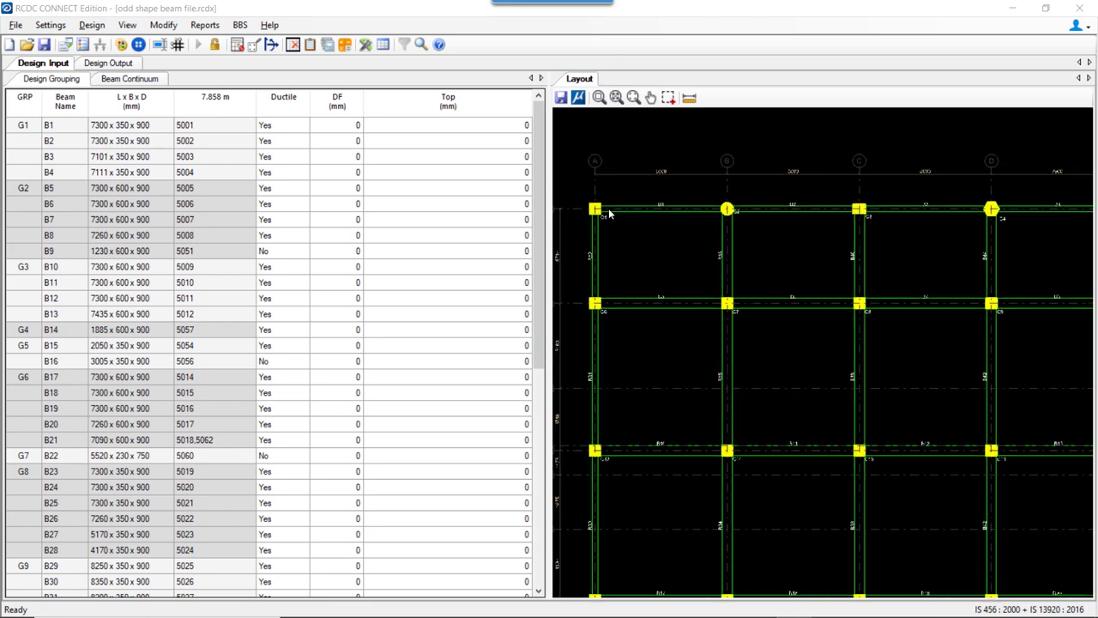
{"action": "left_click_drag", "start_coordinate": [553, 345], "coordinate": [397, 343]}
{"action": "scroll", "coordinate": [551, 226], "scroll_direction": "down", "scroll_amount": 1}
{"action": "scroll", "coordinate": [515, 349], "scroll_direction": "up", "scroll_amount": 2}
{"action": "scroll", "coordinate": [554, 375], "scroll_direction": "down", "scroll_amount": 1}
{"action": "scroll", "coordinate": [758, 408], "scroll_direction": "down", "scroll_amount": 1}
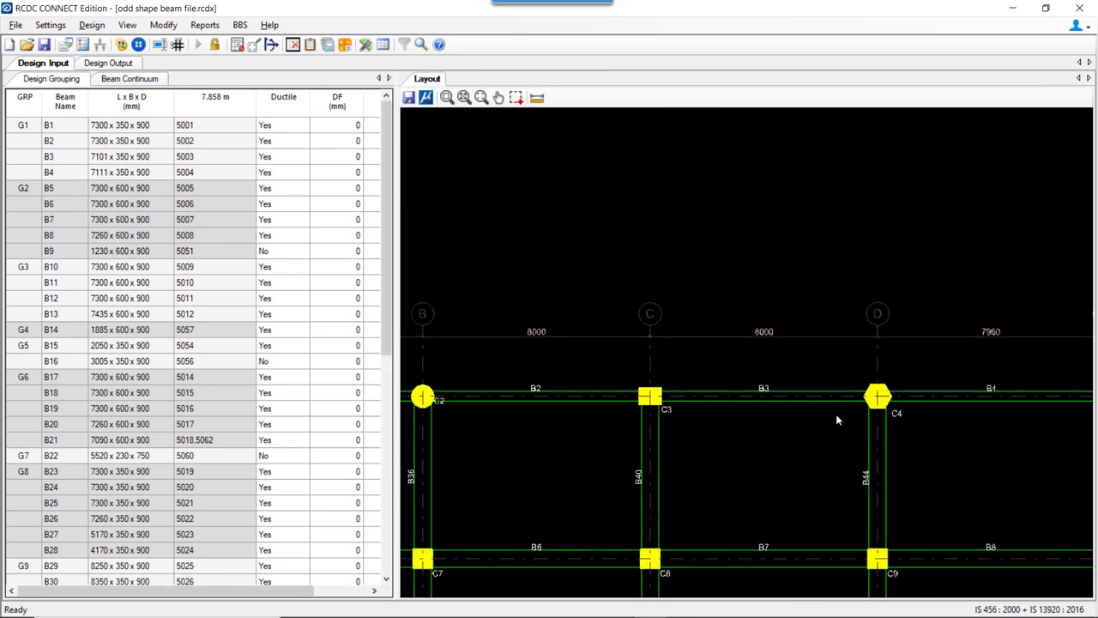
{"action": "scroll", "coordinate": [755, 409], "scroll_direction": "up", "scroll_amount": 1}
{"action": "scroll", "coordinate": [743, 444], "scroll_direction": "down", "scroll_amount": 2}
Frame grids A–B with columns C1 and C2, then select beam B1 in group G1
{"action": "middle_click_drag", "start_coordinate": [610, 466], "coordinate": [850, 437]}
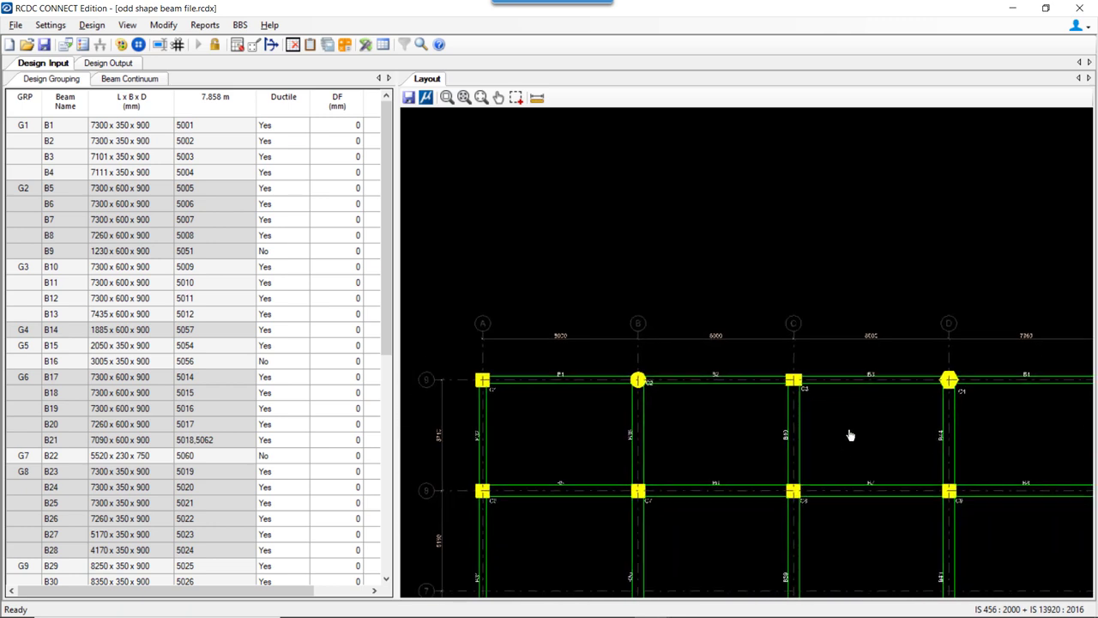
{"action": "scroll", "coordinate": [532, 377], "scroll_direction": "up", "scroll_amount": 2}
{"action": "scroll", "coordinate": [532, 378], "scroll_direction": "up", "scroll_amount": 2}
{"action": "middle_click_drag", "start_coordinate": [539, 392], "coordinate": [661, 385]}
{"action": "scroll", "coordinate": [513, 371], "scroll_direction": "up", "scroll_amount": 2}
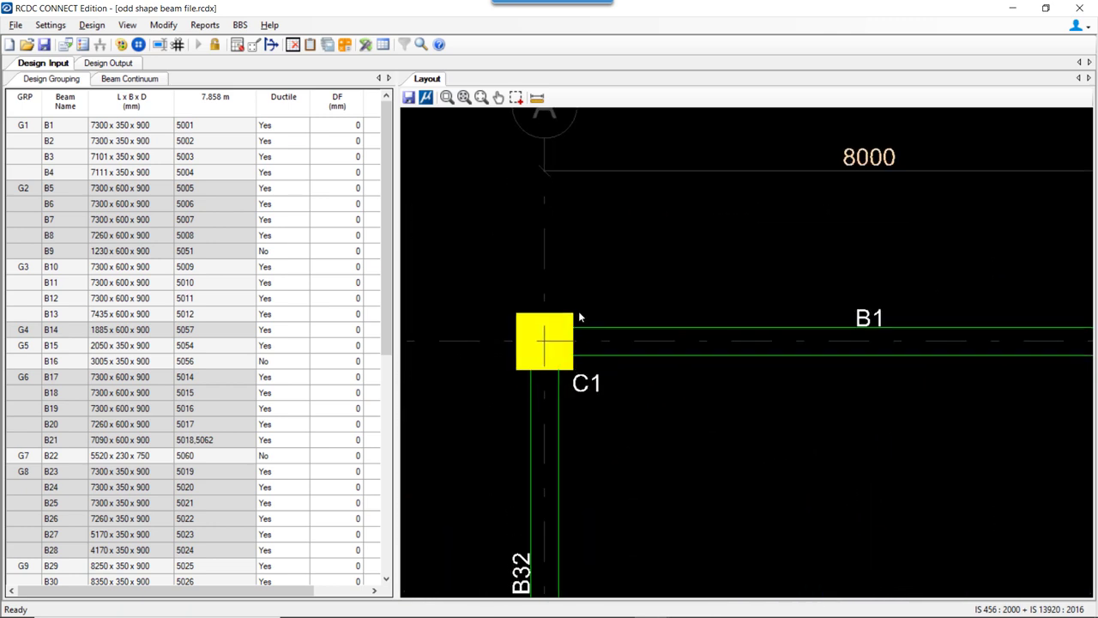
{"action": "scroll", "coordinate": [572, 381], "scroll_direction": "down", "scroll_amount": 2}
{"action": "middle_click_drag", "start_coordinate": [721, 380], "coordinate": [632, 385]}
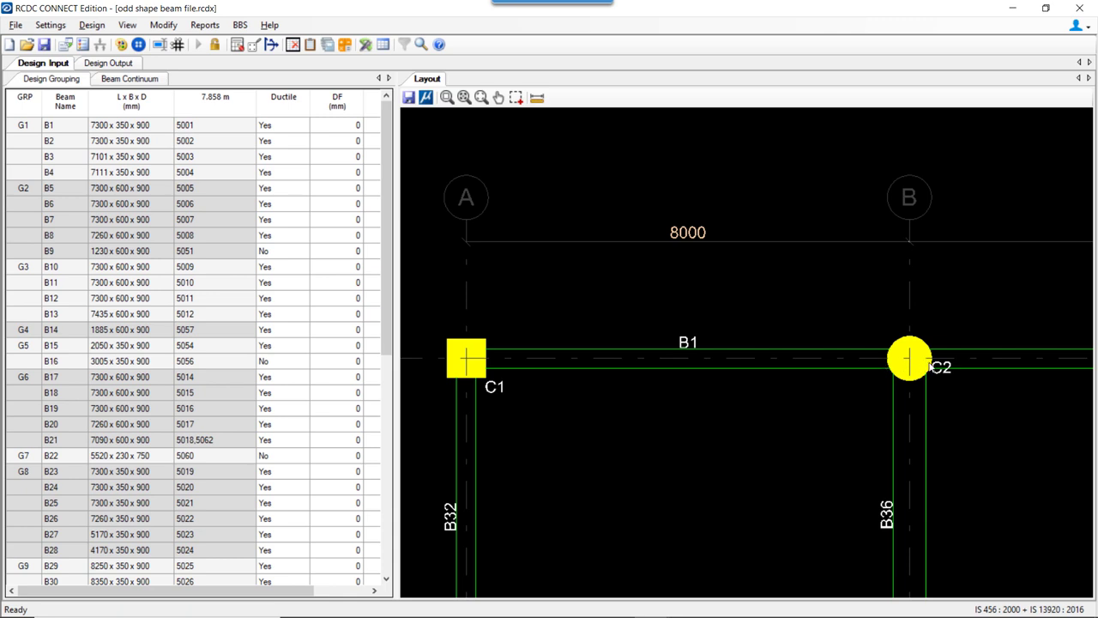
{"action": "left_click", "coordinate": [774, 360]}
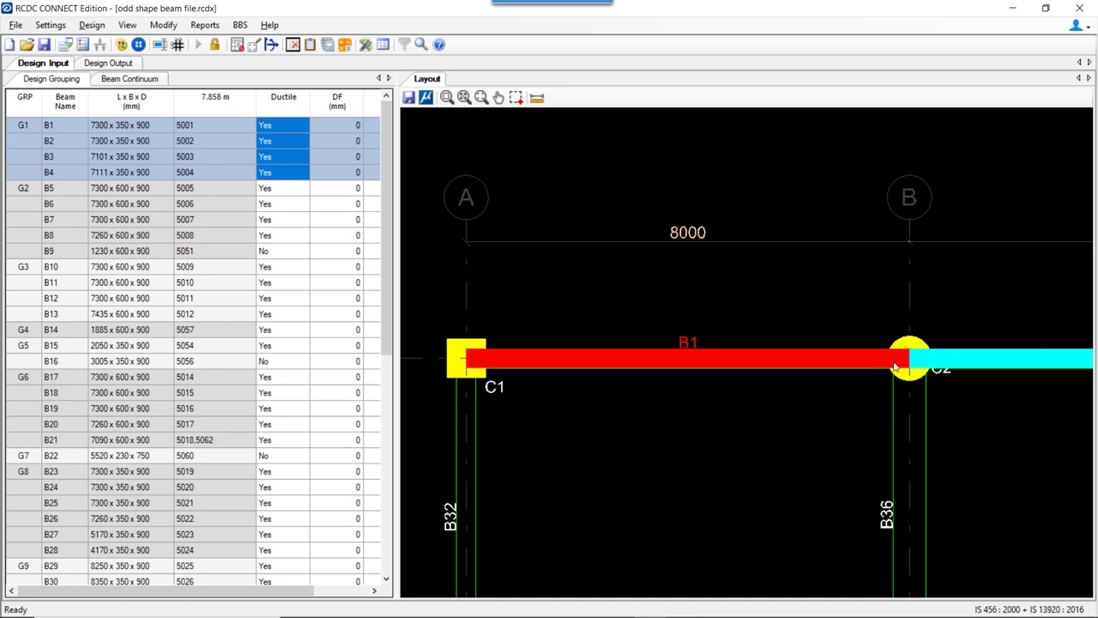
In Design Output, view B1's bottom zone 1 (4 bars of 20 mm) and its diameter list; launch Calculator
{"action": "left_click", "coordinate": [123, 64]}
{"action": "left_click", "coordinate": [65, 120]}
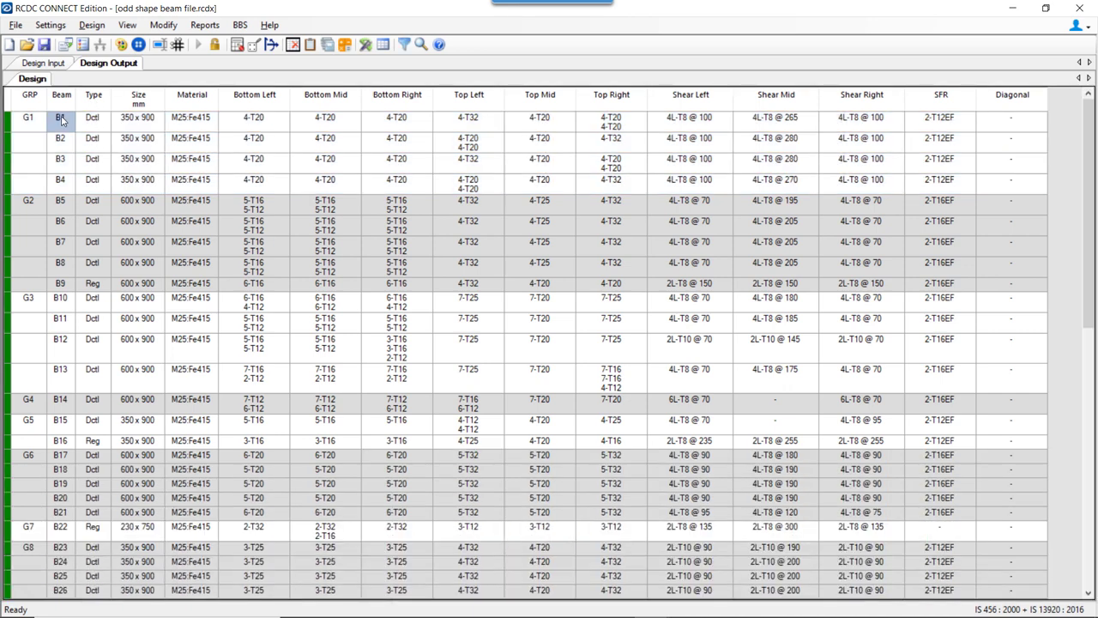
{"action": "double_click", "coordinate": [255, 124]}
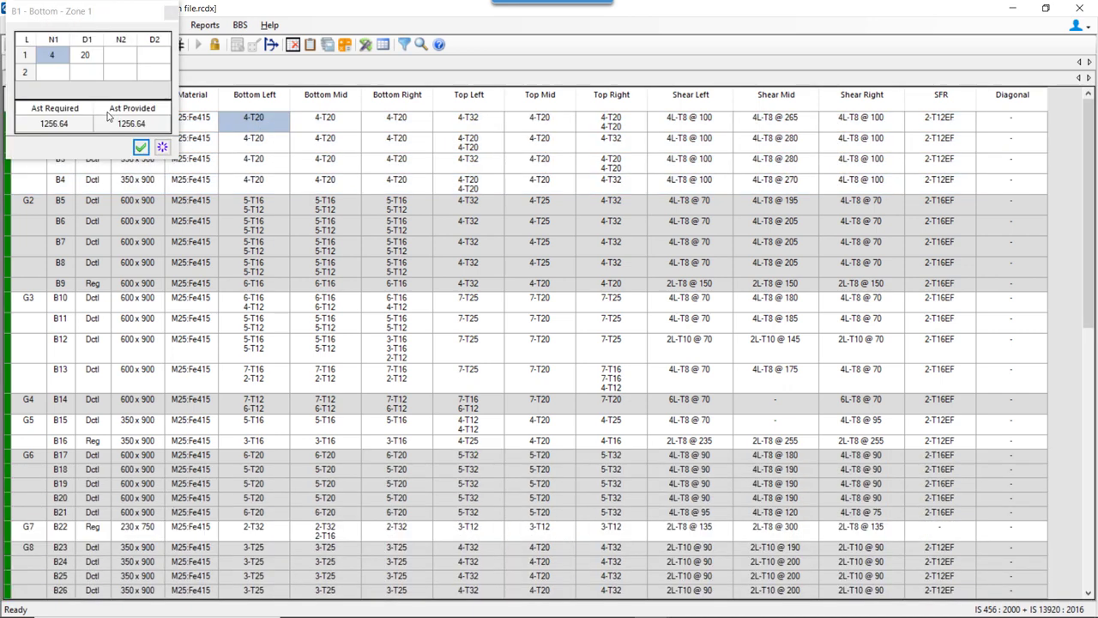
{"action": "left_click", "coordinate": [97, 55]}
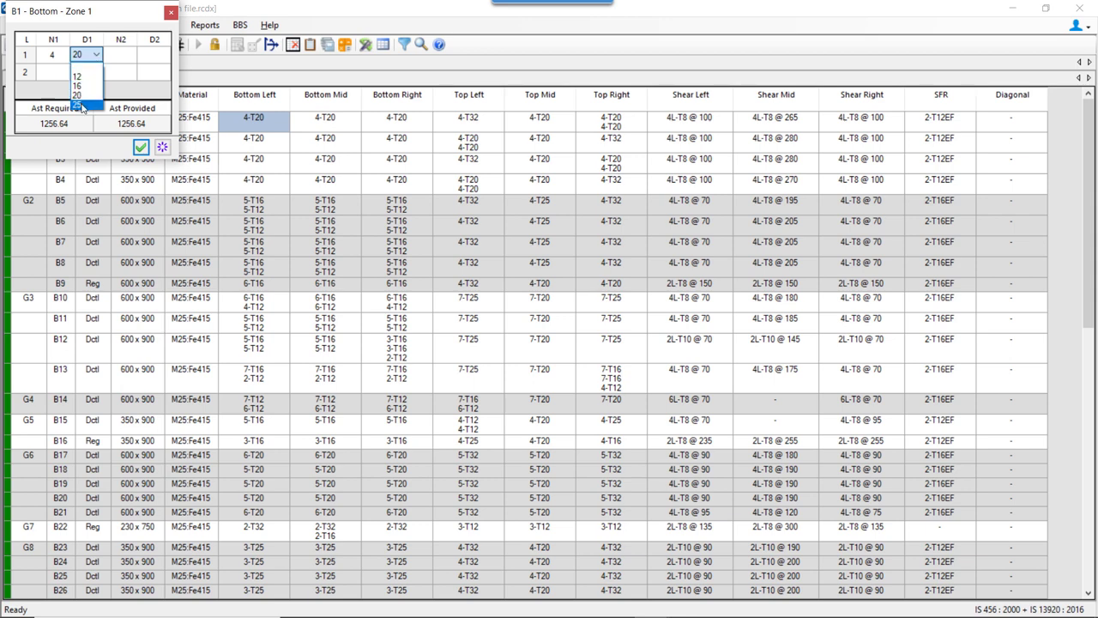
{"action": "key", "text": "XF86Calculator"}
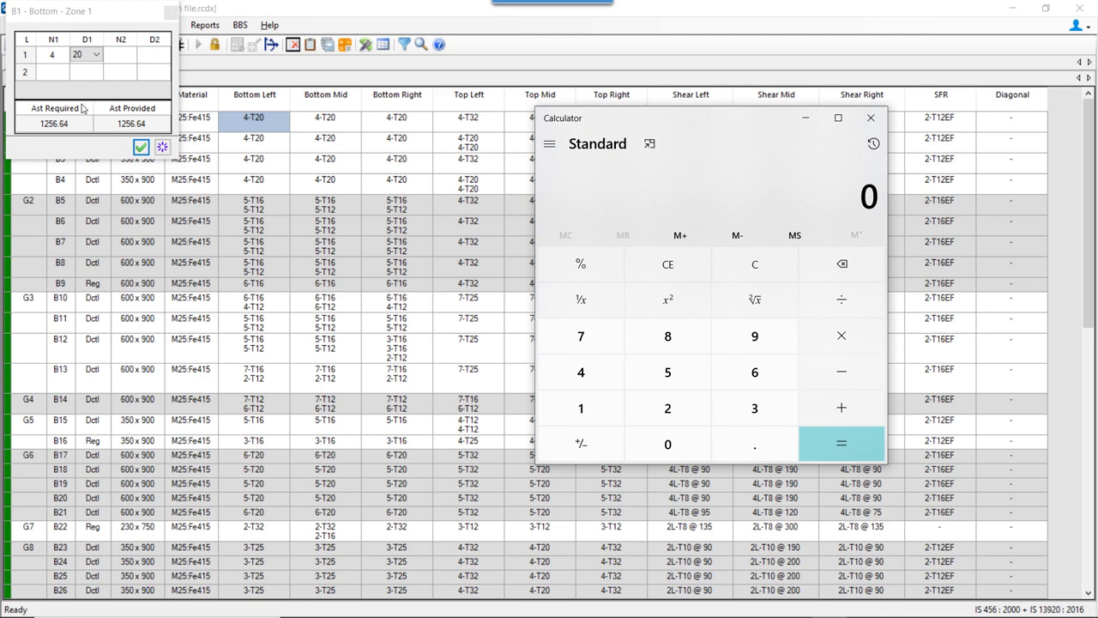
Compute 700 ÷ 20 = 35 in Calculator, then reopen B1's bottom zone 1 bar details
{"action": "type", "text": "700"}
{"action": "key", "text": "slash"}
{"action": "type", "text": "20"}
{"action": "key", "text": "Return"}
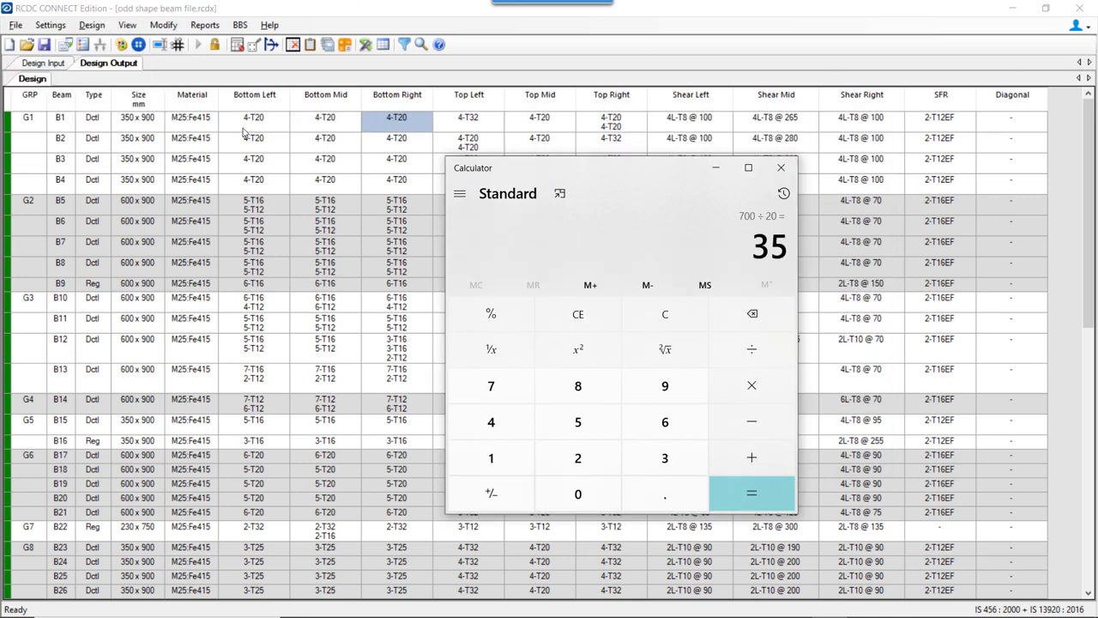
{"action": "left_click", "coordinate": [248, 120]}
{"action": "double_click", "coordinate": [249, 120]}
Review B1's bottom zone diameter options, keep 20 mm bars, and close the details
{"action": "left_click", "coordinate": [92, 56]}
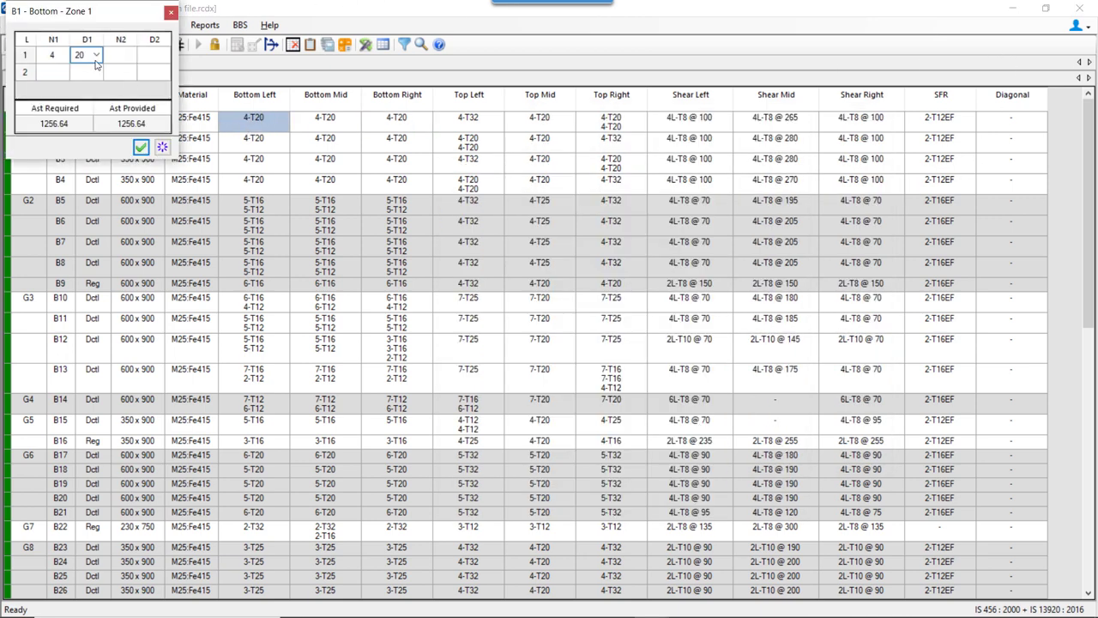
{"action": "left_click", "coordinate": [96, 55]}
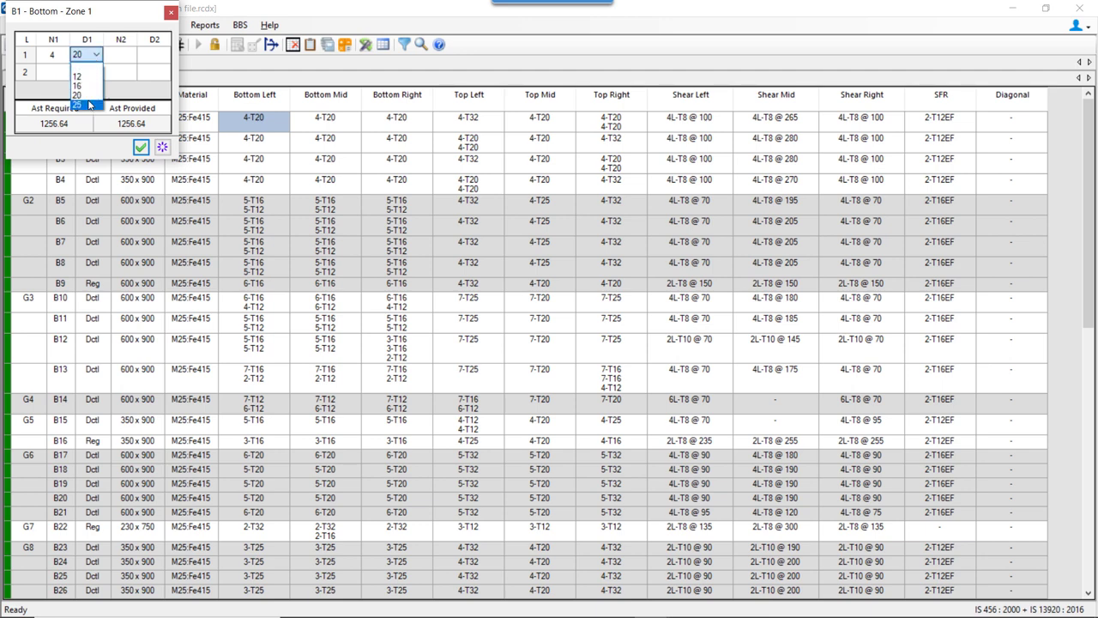
{"action": "left_click", "coordinate": [125, 55]}
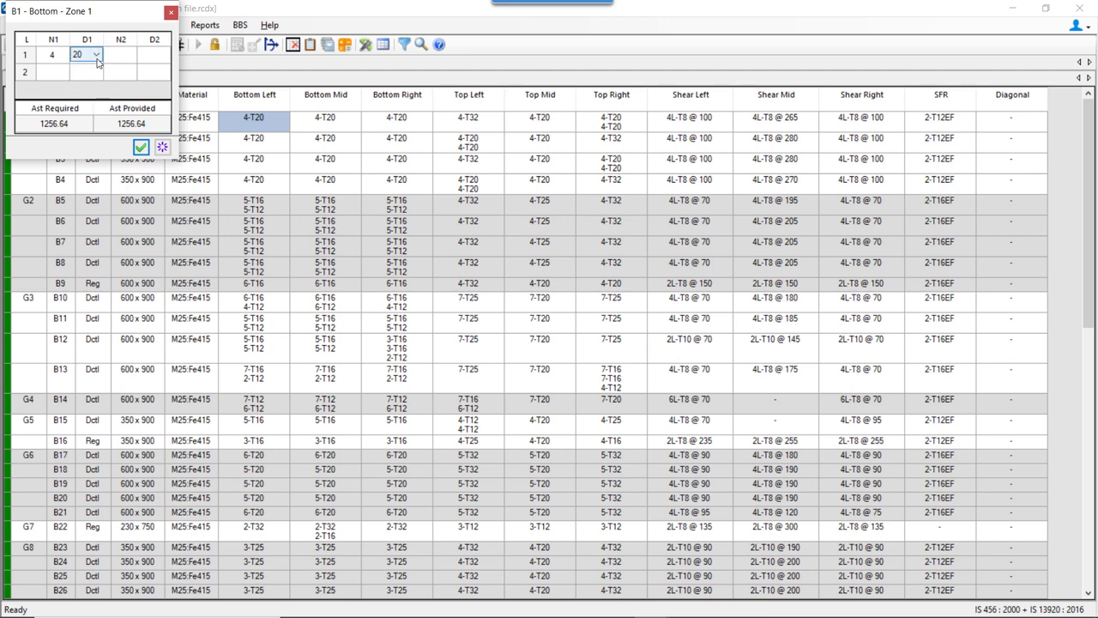
{"action": "left_click", "coordinate": [97, 57]}
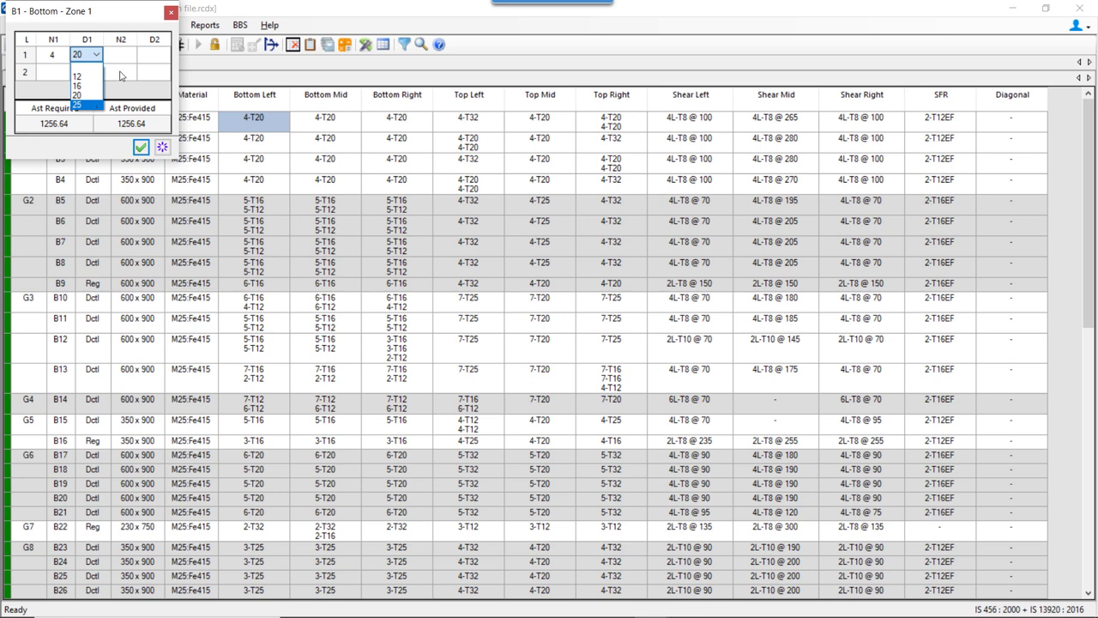
{"action": "left_click", "coordinate": [476, 118]}
Open B1's top-left zone, confirm the 32 mm bar diameter, and close the details
{"action": "double_click", "coordinate": [478, 120]}
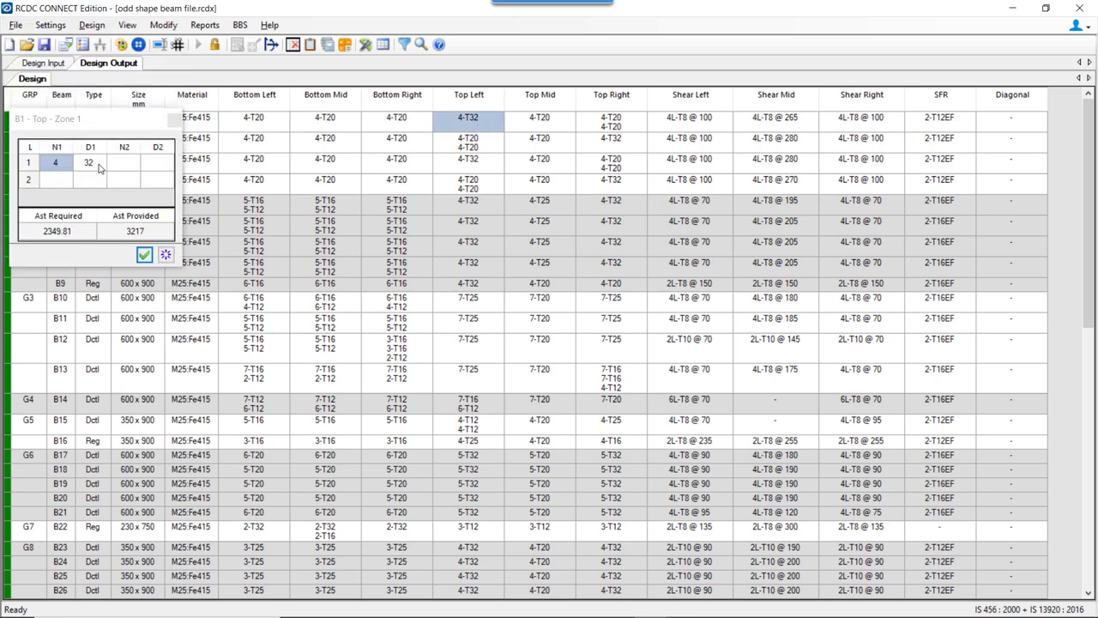
{"action": "left_click", "coordinate": [98, 168]}
{"action": "left_click", "coordinate": [98, 163]}
{"action": "left_click", "coordinate": [166, 157]}
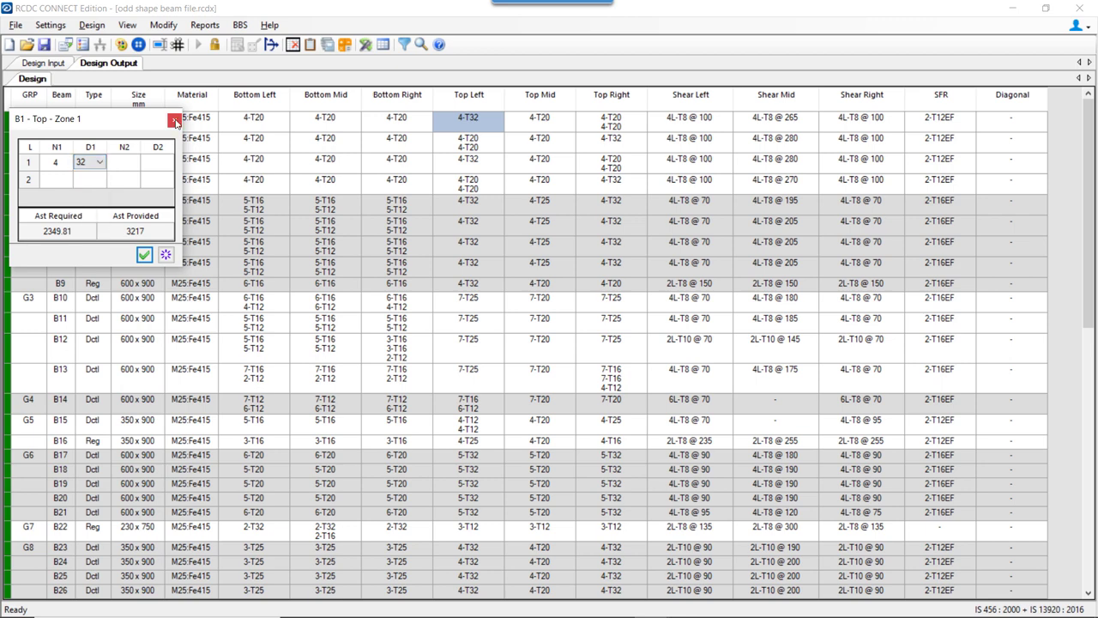
{"action": "left_click", "coordinate": [174, 121]}
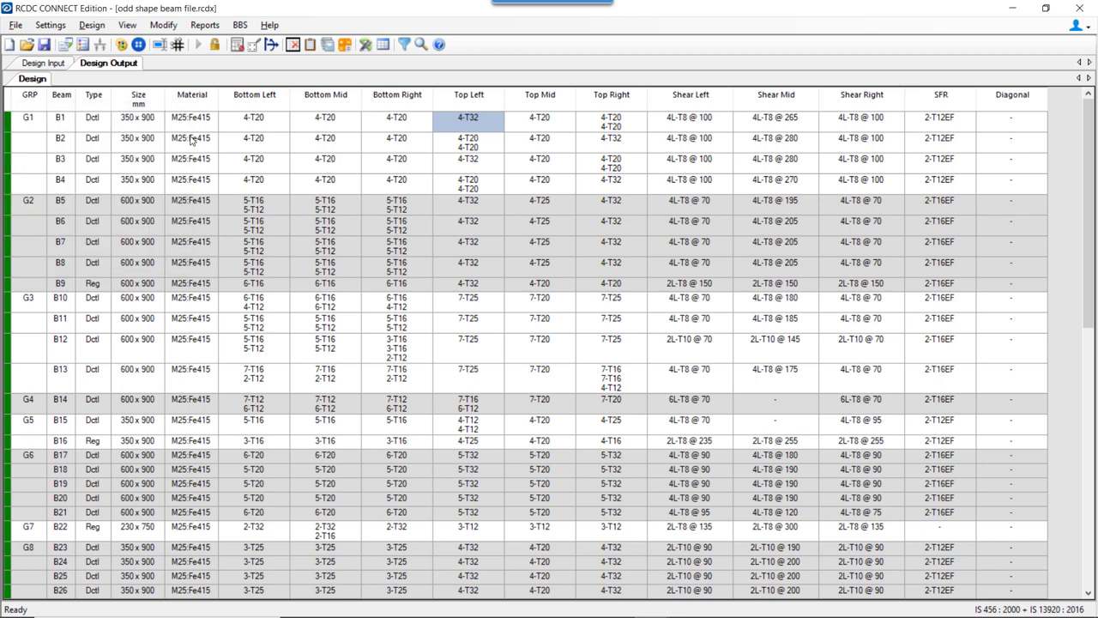
Return to Design Input, zoom onto column C2, and select beam B36 of group G10
{"action": "left_click", "coordinate": [32, 65]}
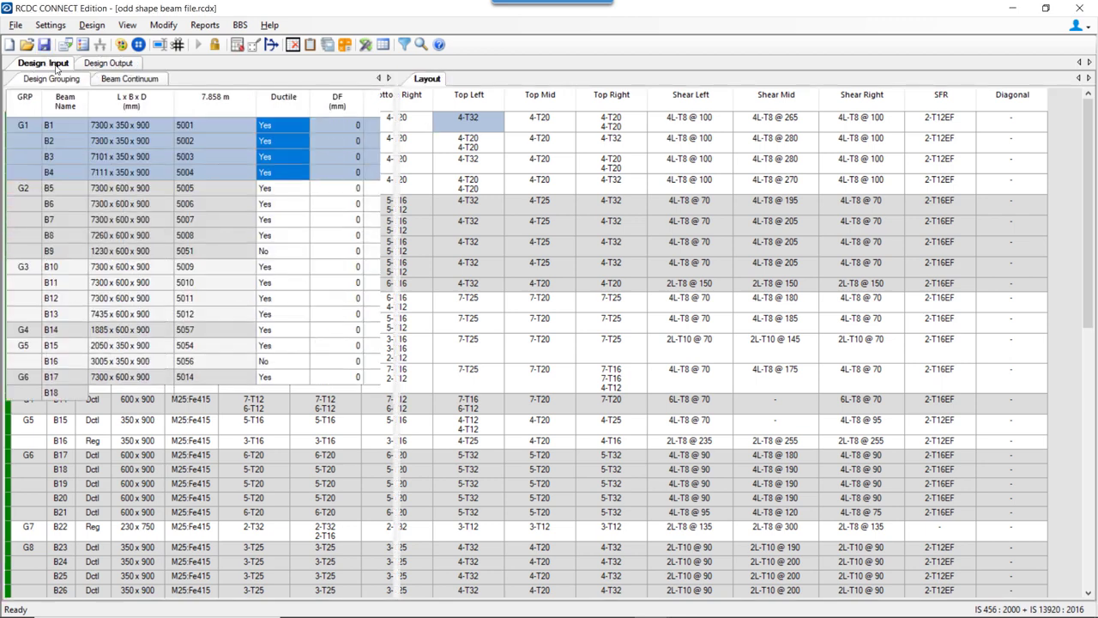
{"action": "scroll", "coordinate": [939, 366], "scroll_direction": "up", "scroll_amount": 2}
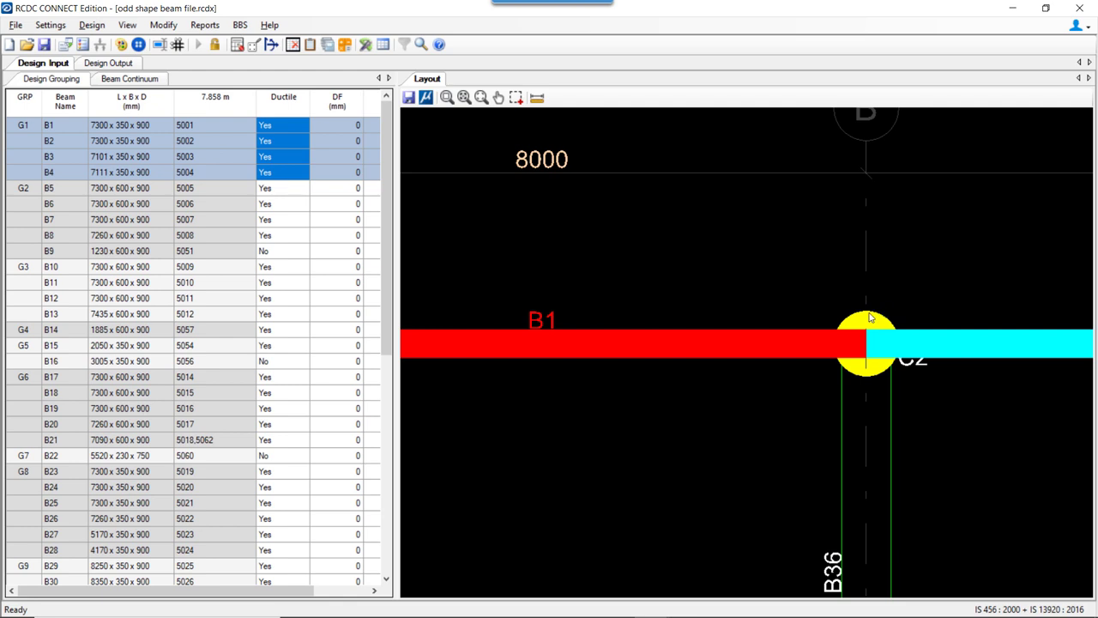
{"action": "left_click", "coordinate": [856, 449]}
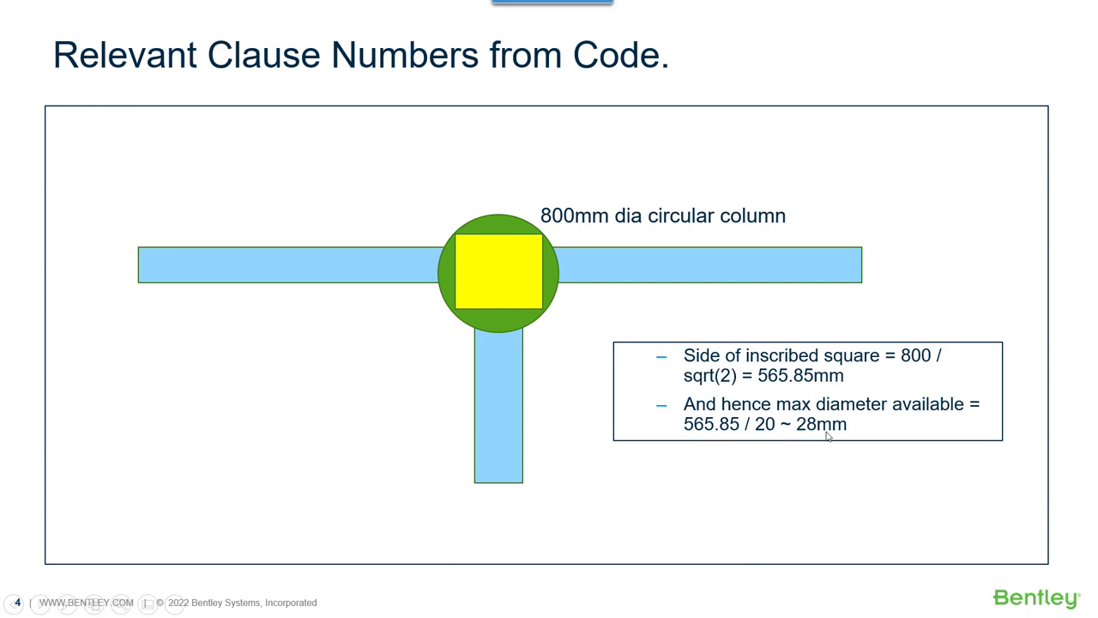
Leave the 800 mm circular column slide and switch back to RCDC
{"action": "key", "text": "alt+Tab"}
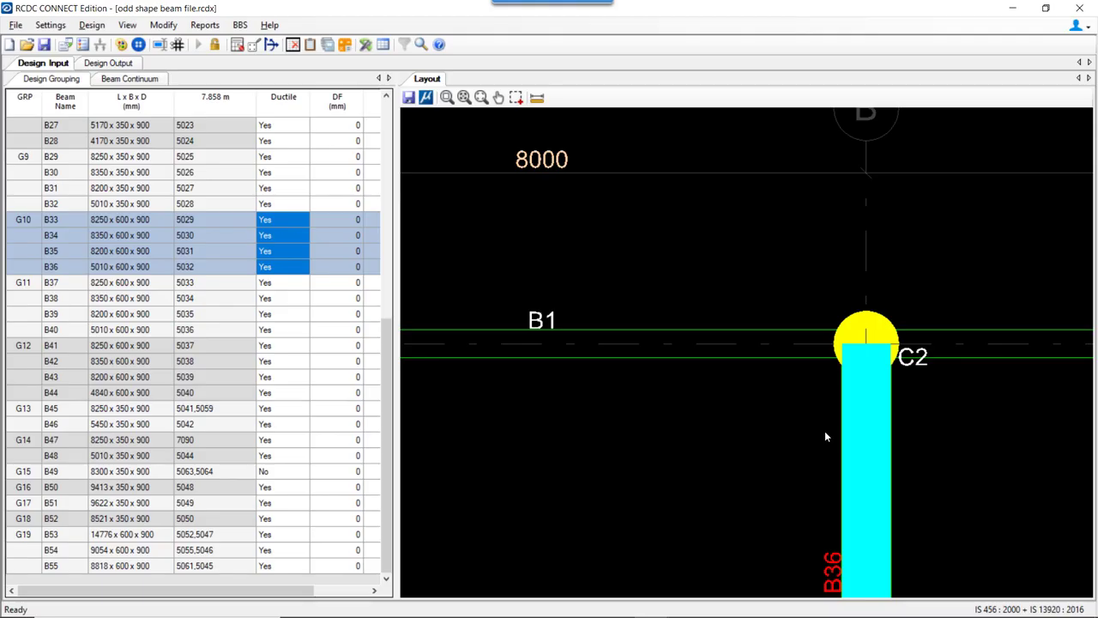
Review General And Reinforcement Settings, then show the design output table from B1 onward
{"action": "left_click", "coordinate": [50, 25]}
{"action": "left_click", "coordinate": [49, 44]}
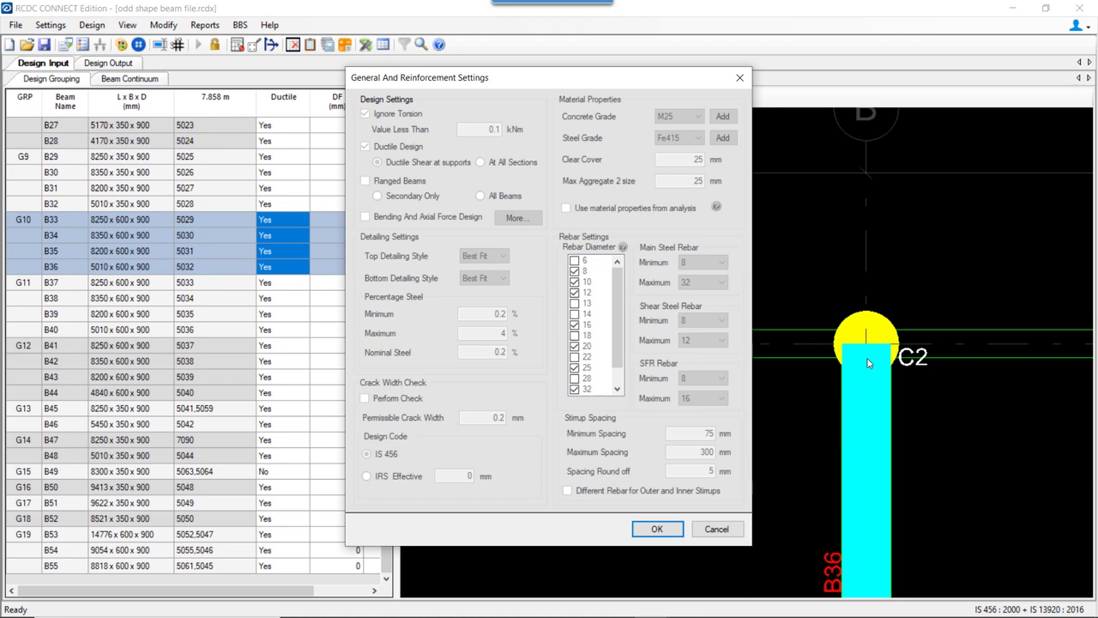
{"action": "left_click", "coordinate": [742, 78]}
{"action": "left_click", "coordinate": [118, 65]}
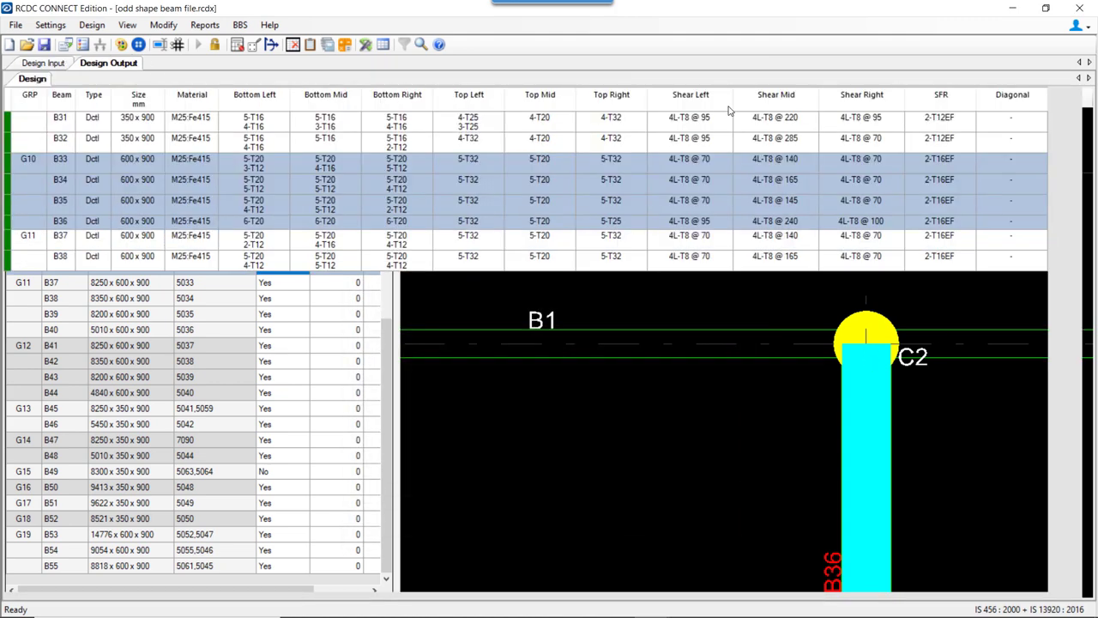
{"action": "scroll", "coordinate": [514, 133], "scroll_direction": "up", "scroll_amount": 10}
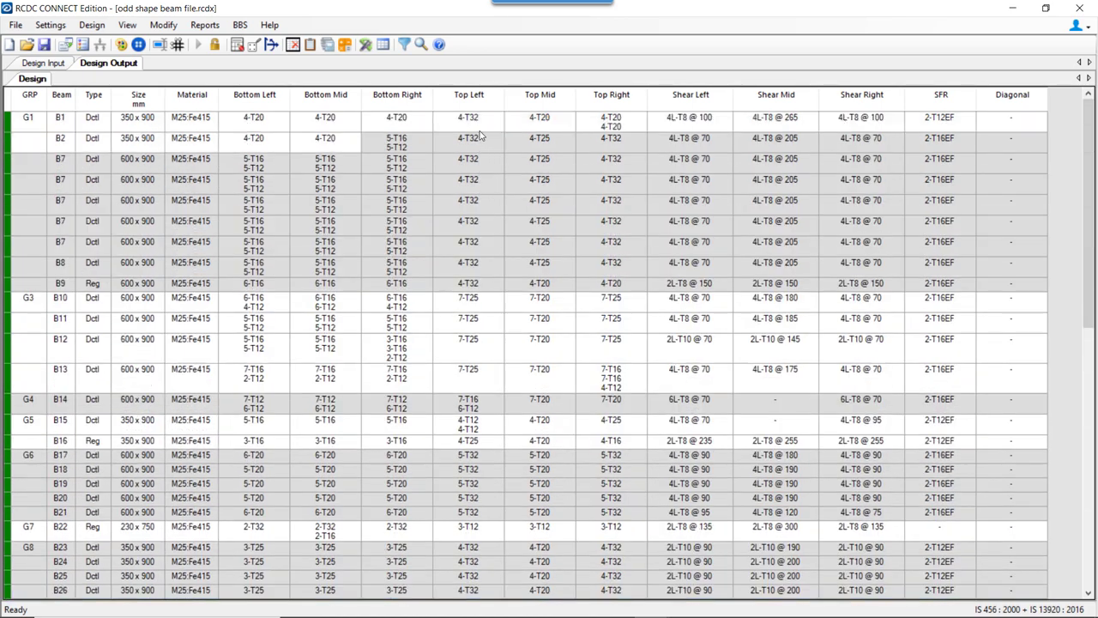
{"action": "left_click", "coordinate": [482, 127]}
{"action": "left_click", "coordinate": [480, 127]}
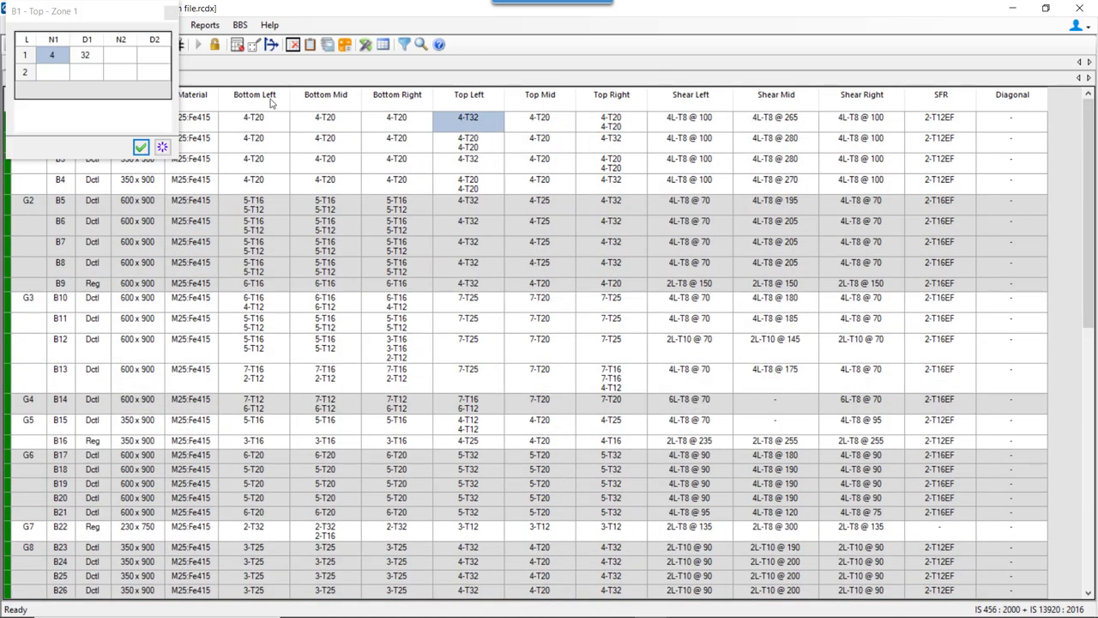
{"action": "left_click", "coordinate": [82, 57]}
{"action": "left_click", "coordinate": [96, 54]}
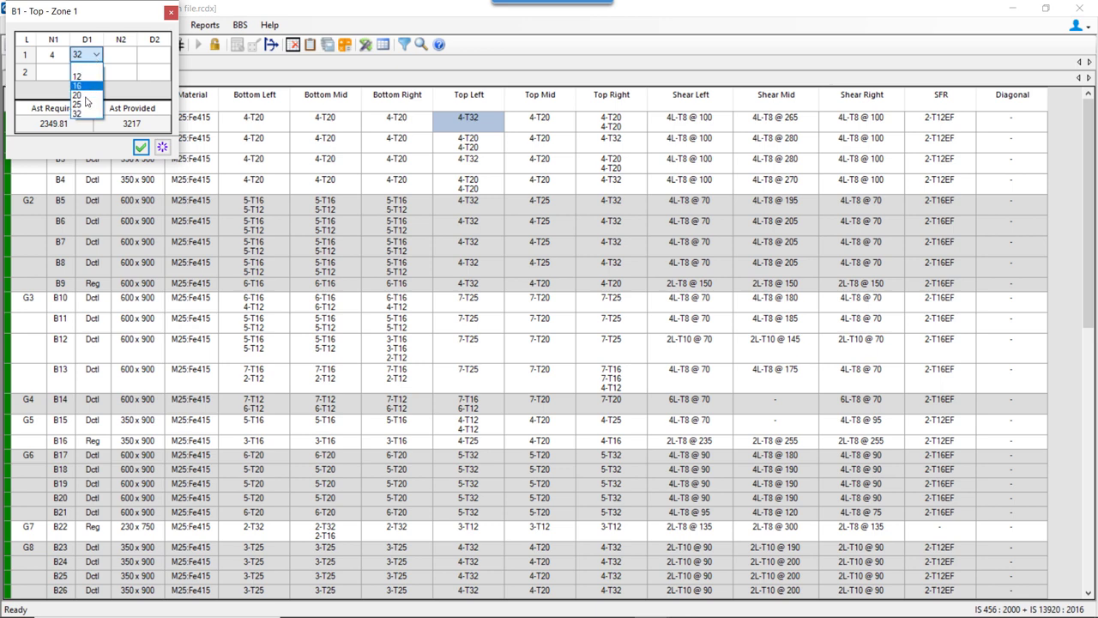
{"action": "left_click", "coordinate": [170, 12]}
{"action": "left_click", "coordinate": [171, 12]}
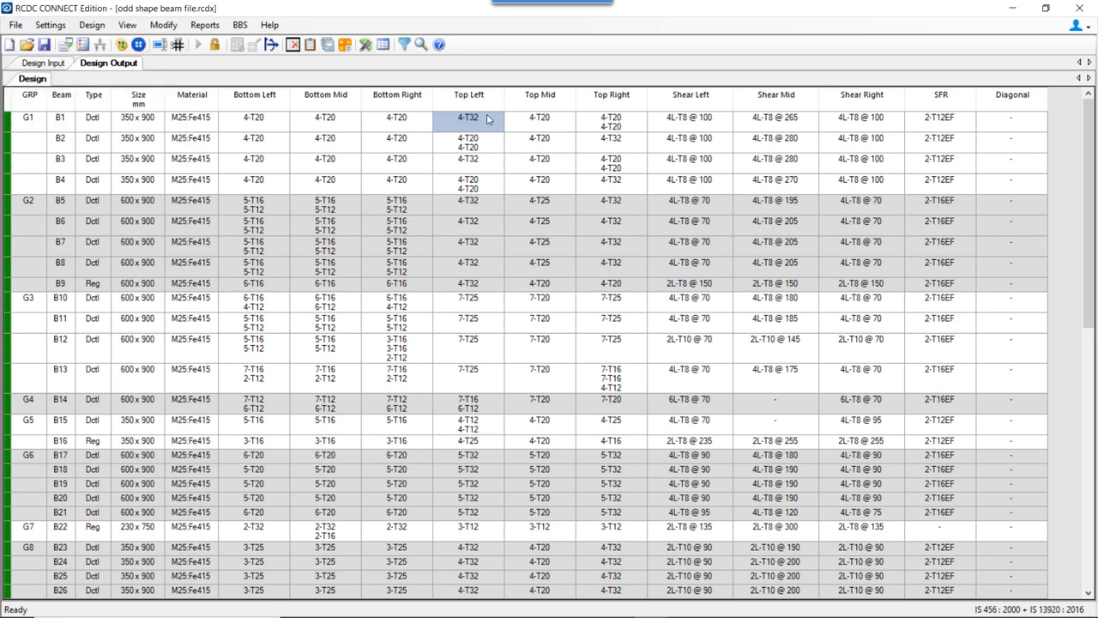
{"action": "left_click", "coordinate": [610, 122]}
{"action": "left_click", "coordinate": [609, 123]}
{"action": "left_click", "coordinate": [82, 57]}
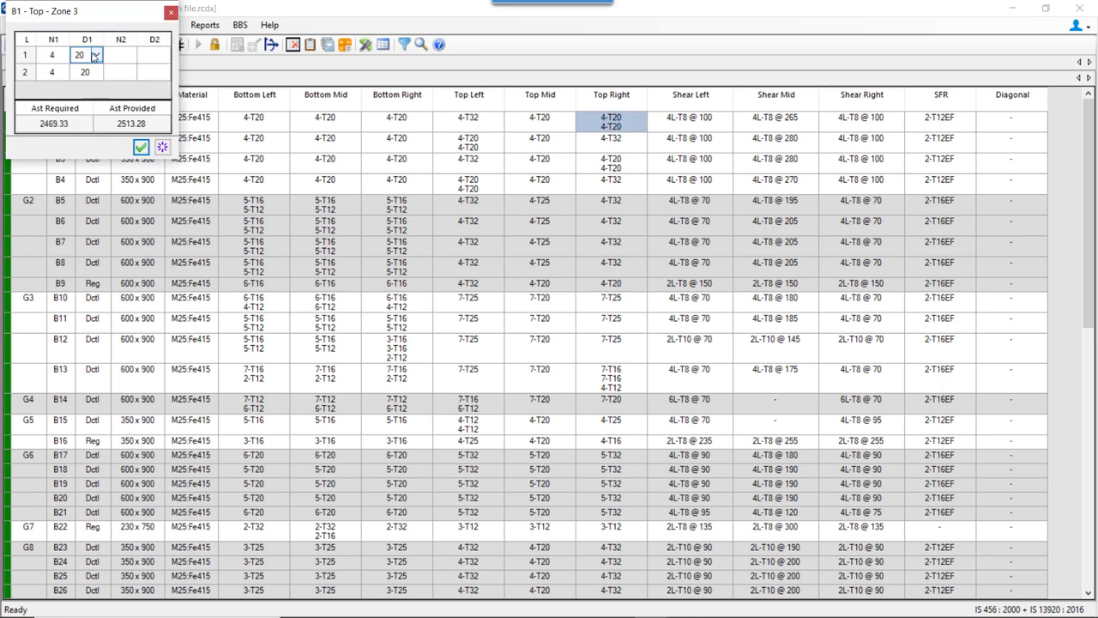
{"action": "left_click", "coordinate": [96, 55]}
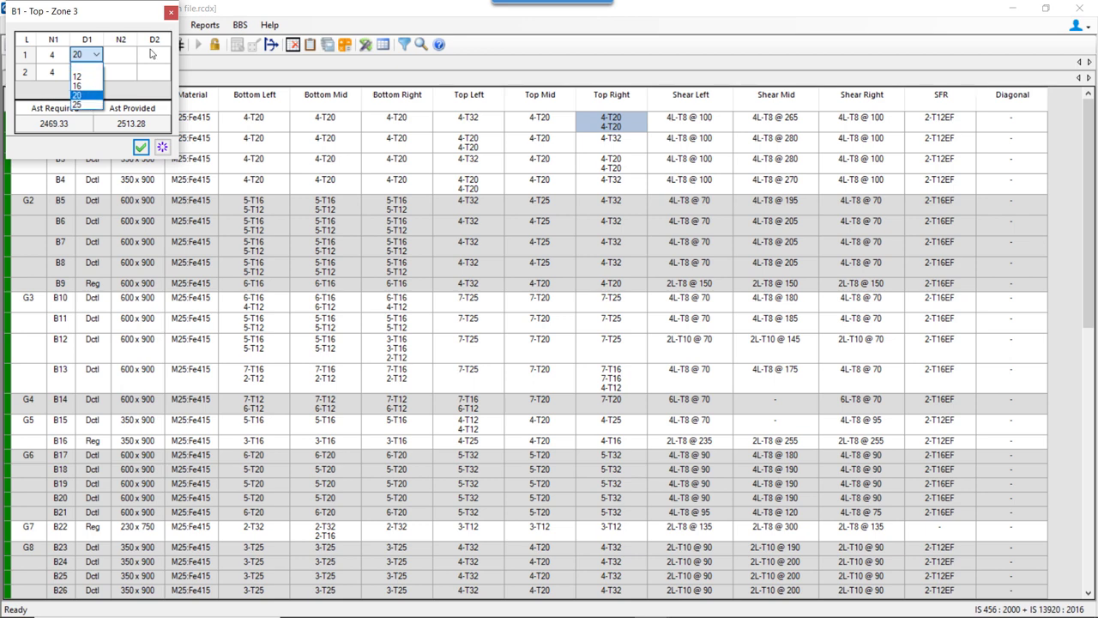
{"action": "left_click", "coordinate": [171, 13]}
{"action": "left_click", "coordinate": [172, 13]}
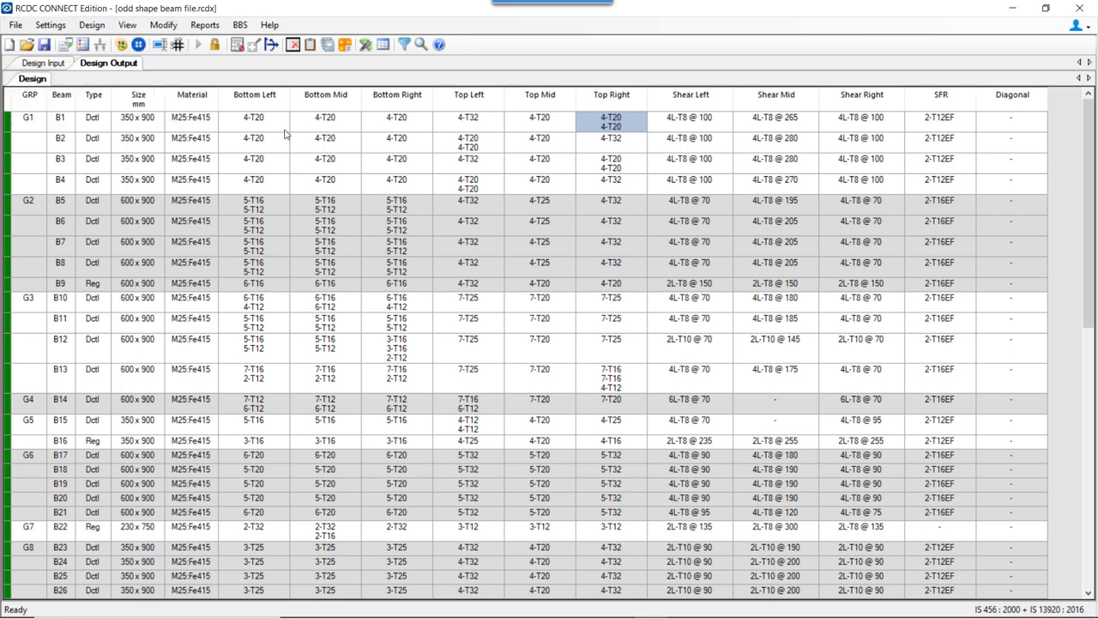
{"action": "left_click_drag", "start_coordinate": [264, 125], "coordinate": [386, 129]}
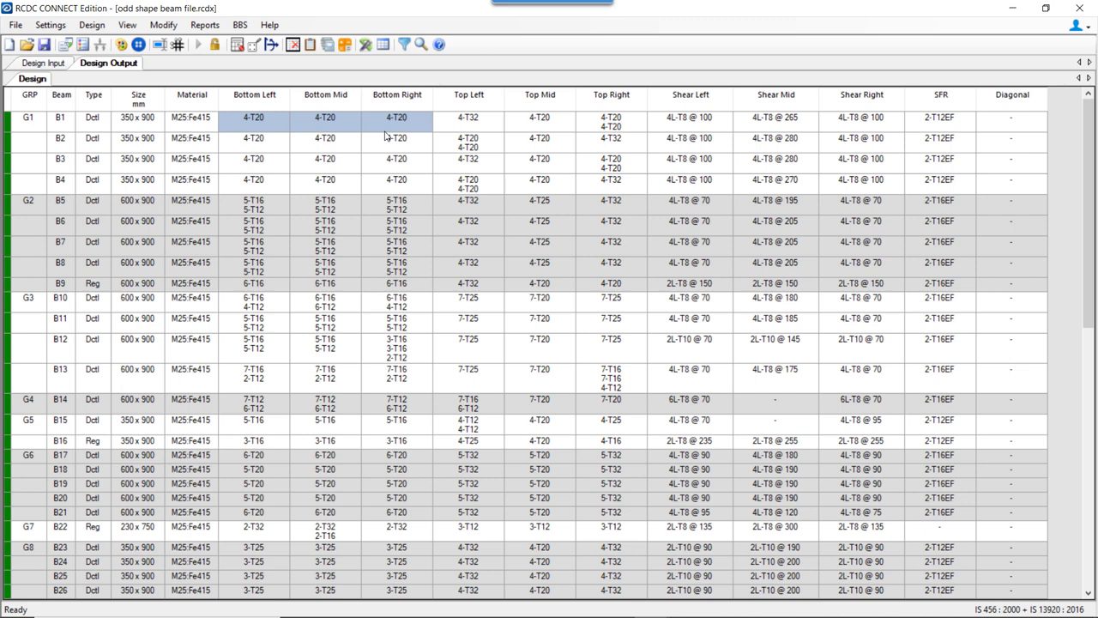
{"action": "left_click", "coordinate": [268, 126]}
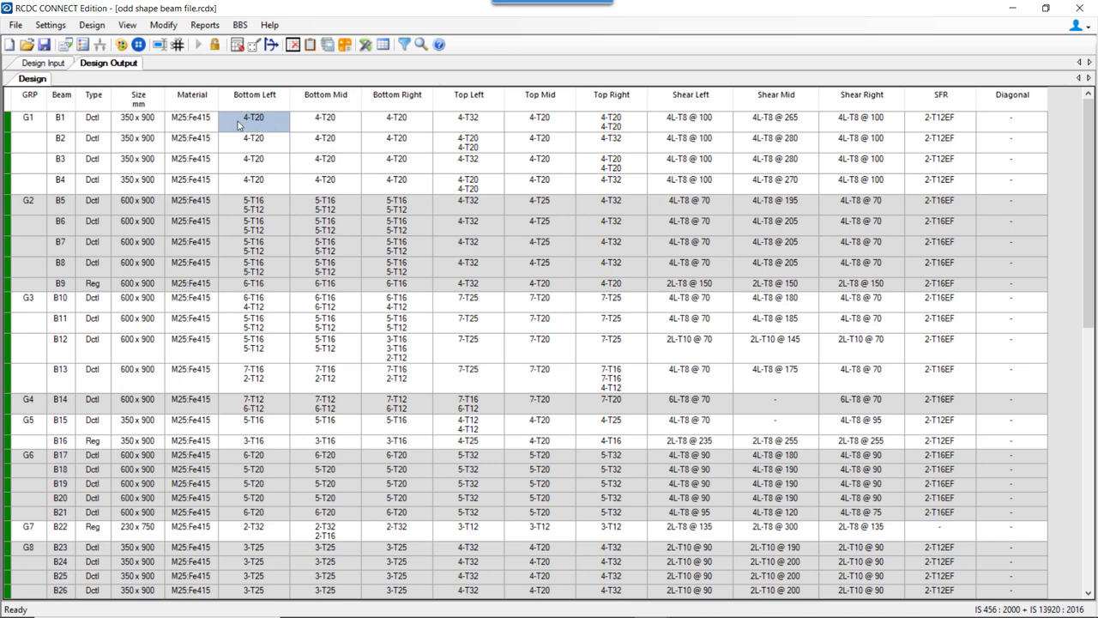
Return to Design Input and zoom the layout onto column C1 and beam B1
{"action": "left_click", "coordinate": [44, 63]}
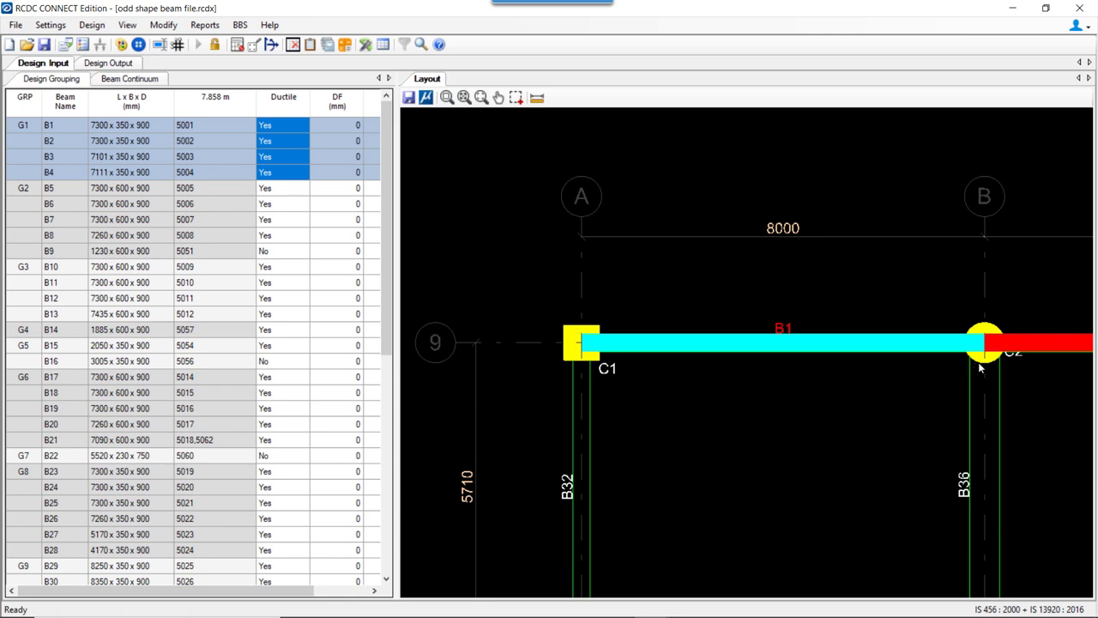
{"action": "scroll", "coordinate": [593, 369], "scroll_direction": "up", "scroll_amount": 2}
{"action": "scroll", "coordinate": [594, 369], "scroll_direction": "down", "scroll_amount": 1}
{"action": "middle_click_drag", "start_coordinate": [572, 324], "coordinate": [466, 308]}
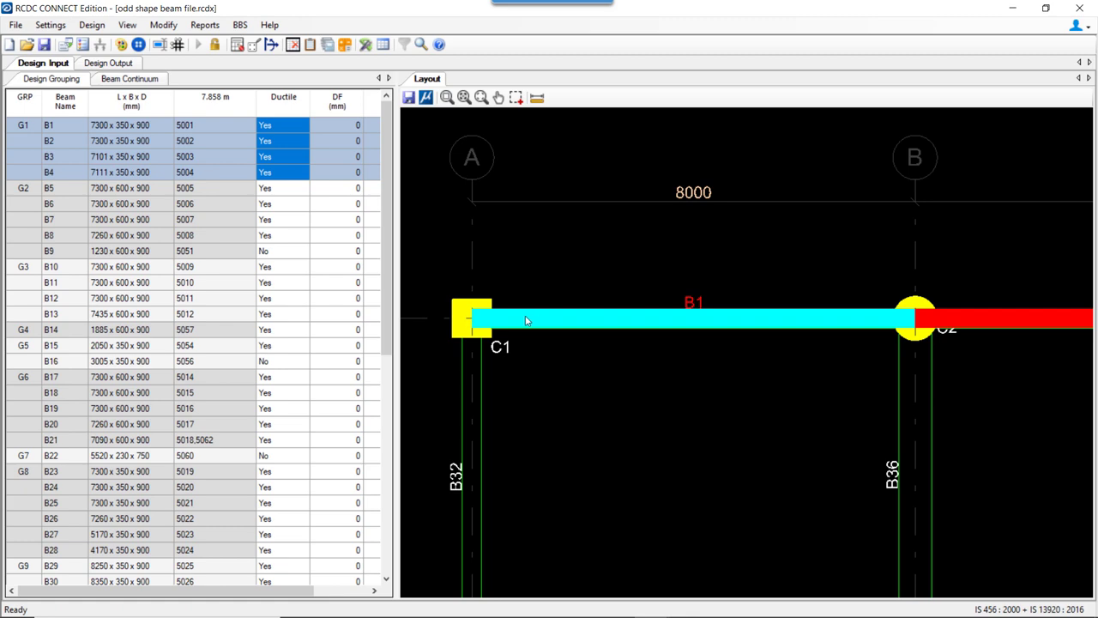
Review rebar diameters 8–32 in General And Reinforcement Settings, cancel, and return to Design Output
{"action": "left_click", "coordinate": [50, 25]}
{"action": "left_click", "coordinate": [53, 43]}
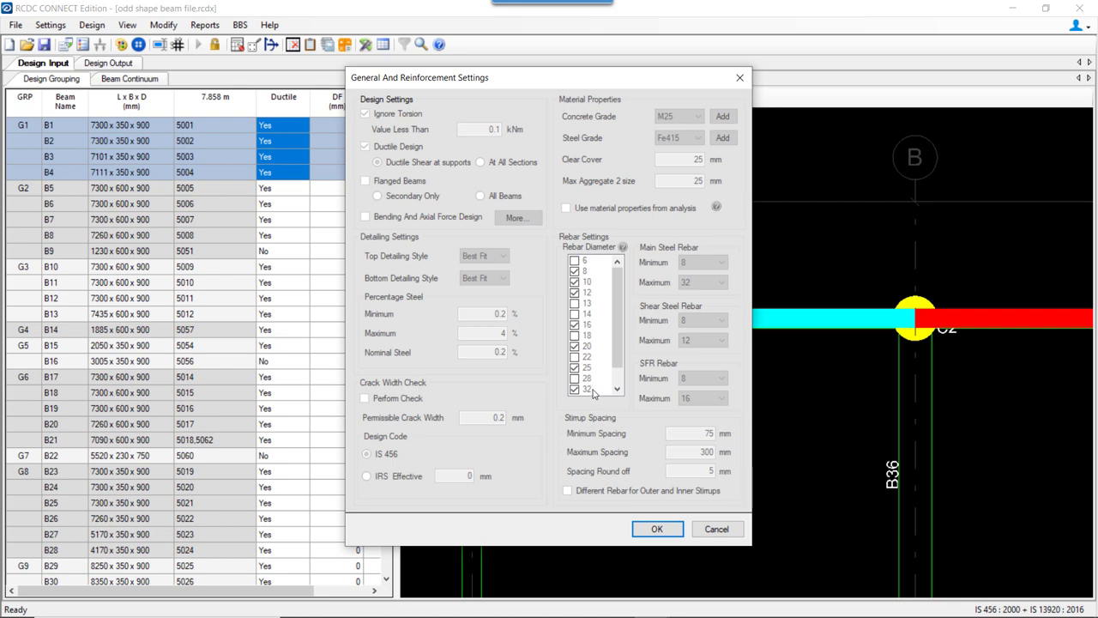
{"action": "left_click", "coordinate": [721, 529]}
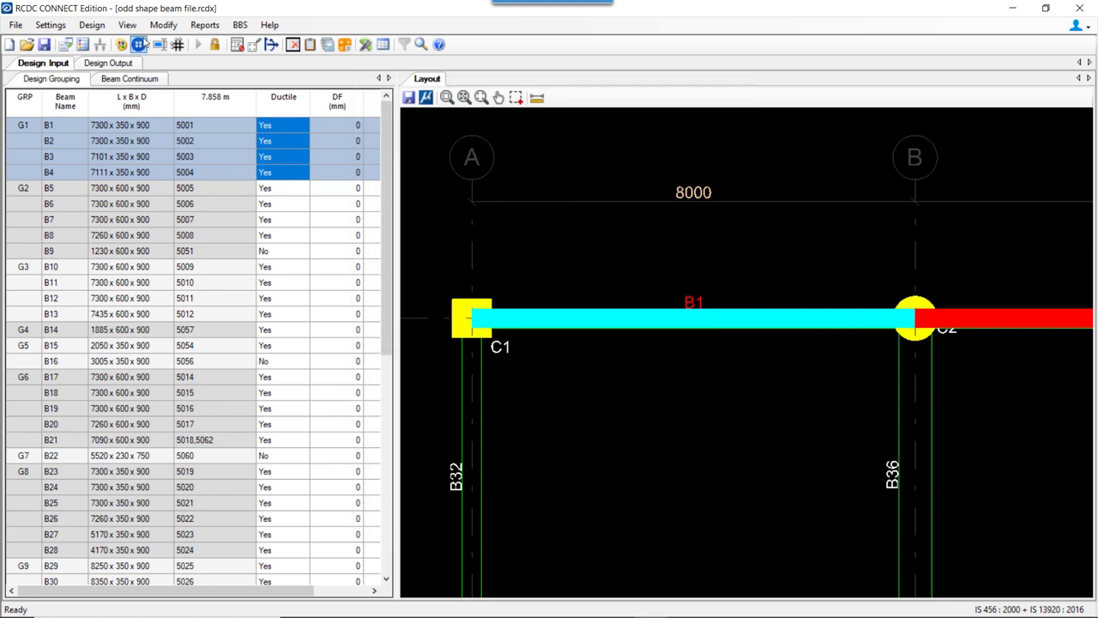
{"action": "left_click", "coordinate": [110, 63]}
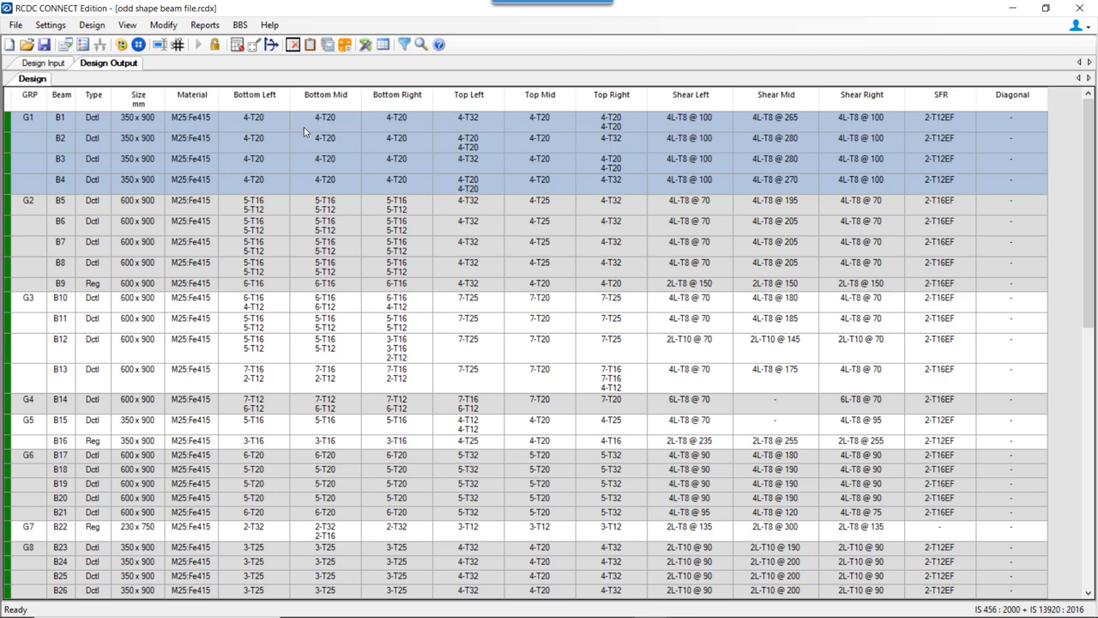
Check B1's bottom left and bottom right zone diameter lists, keeping 20 mm bars
{"action": "left_click", "coordinate": [234, 117]}
{"action": "left_click", "coordinate": [234, 116]}
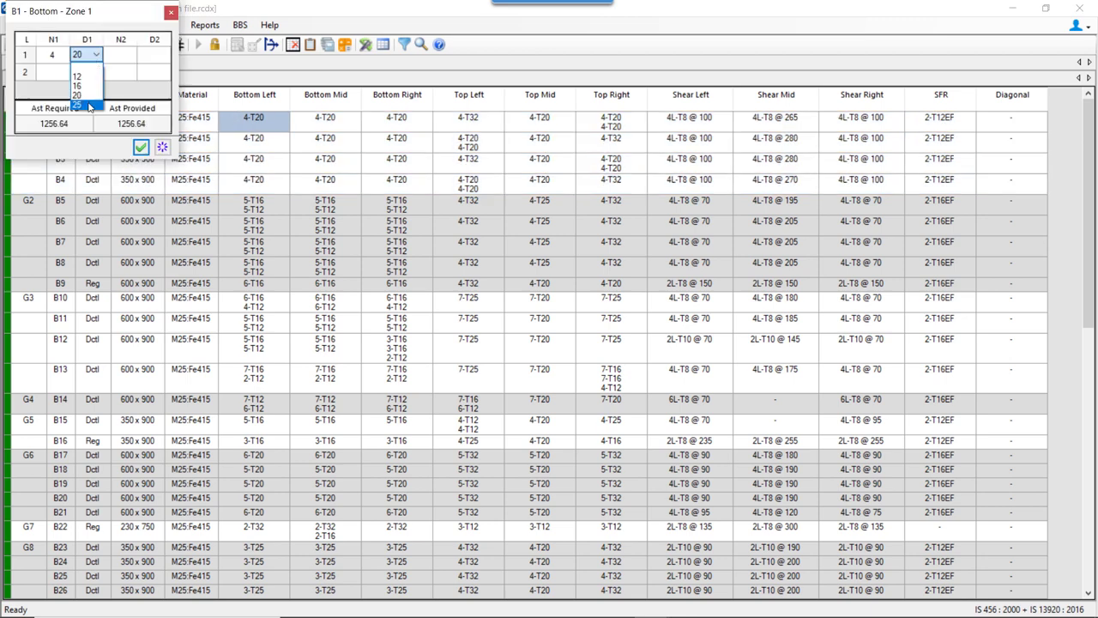
{"action": "left_click", "coordinate": [417, 129]}
{"action": "left_click", "coordinate": [405, 123]}
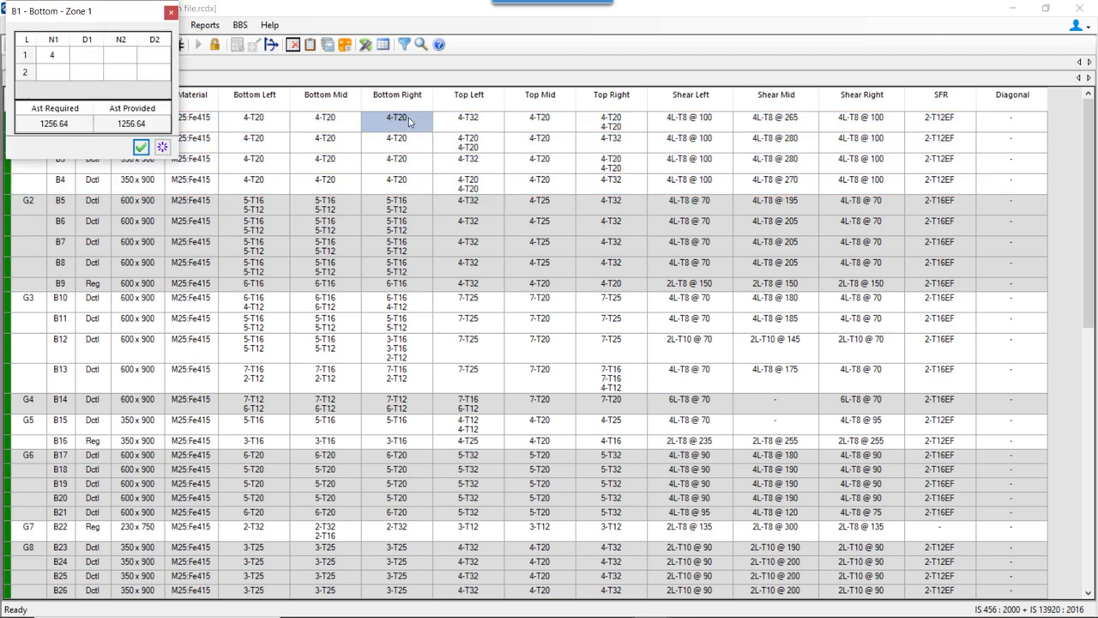
{"action": "left_click", "coordinate": [89, 162]}
{"action": "left_click", "coordinate": [102, 171]}
{"action": "left_click", "coordinate": [174, 119]}
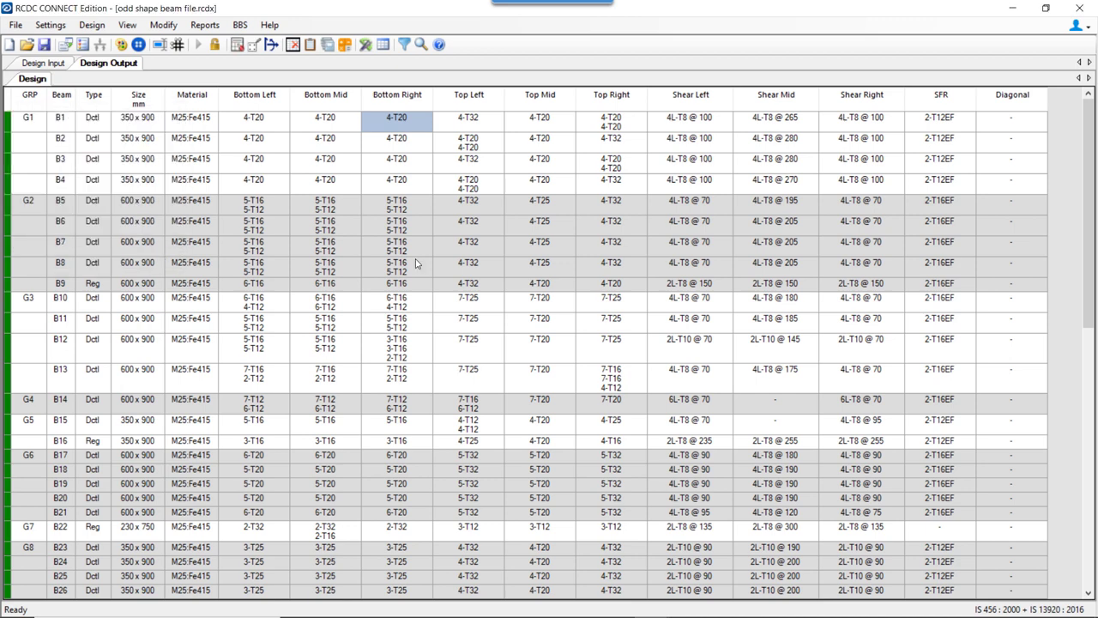
Check B1's top right zone diameter list, leaving two layers of 4-T20 bars
{"action": "left_click", "coordinate": [497, 128]}
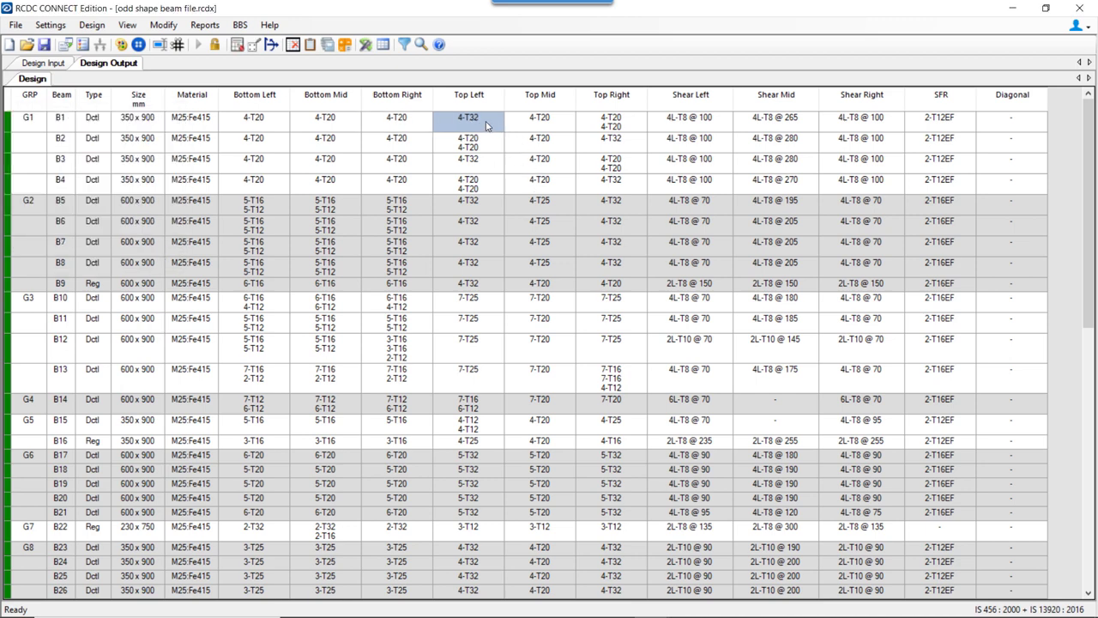
{"action": "left_click", "coordinate": [631, 128]}
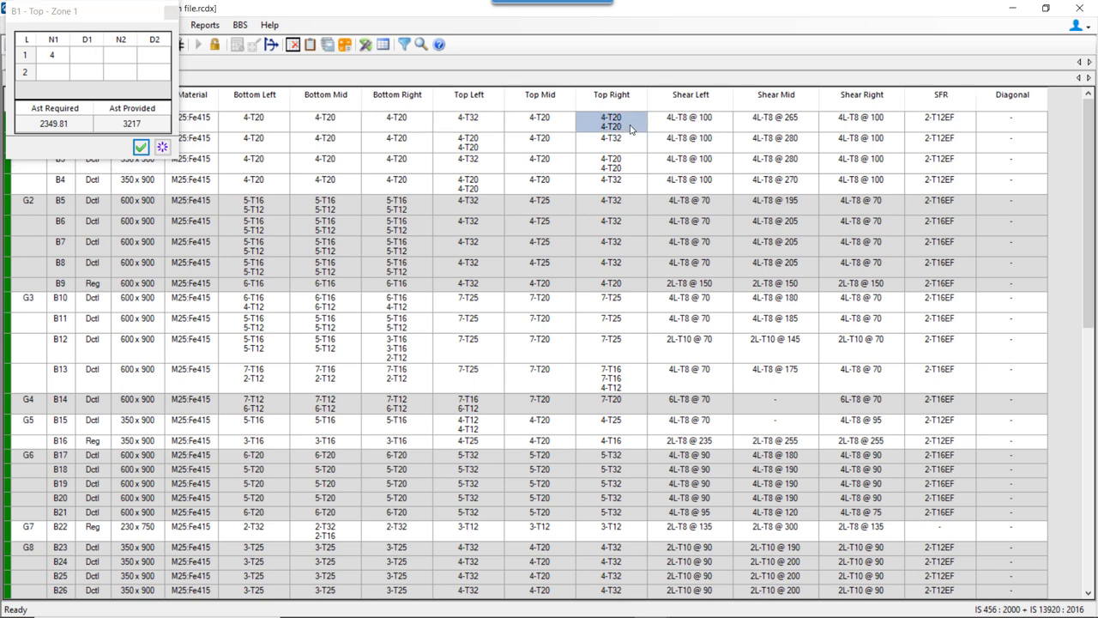
{"action": "left_click", "coordinate": [90, 162]}
{"action": "left_click", "coordinate": [100, 164]}
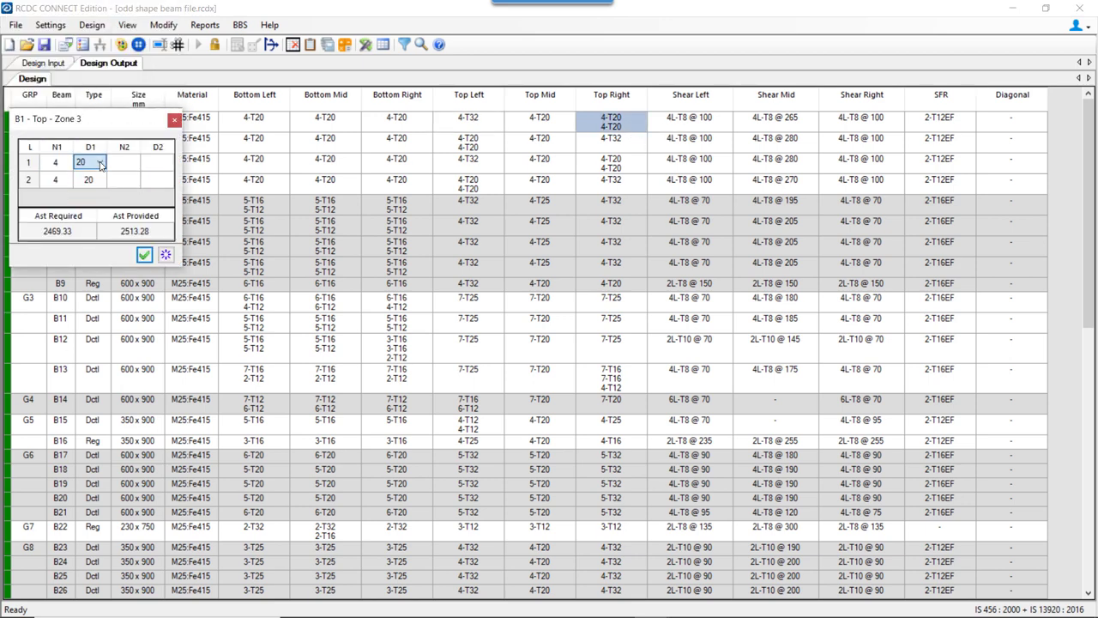
{"action": "left_click", "coordinate": [175, 119]}
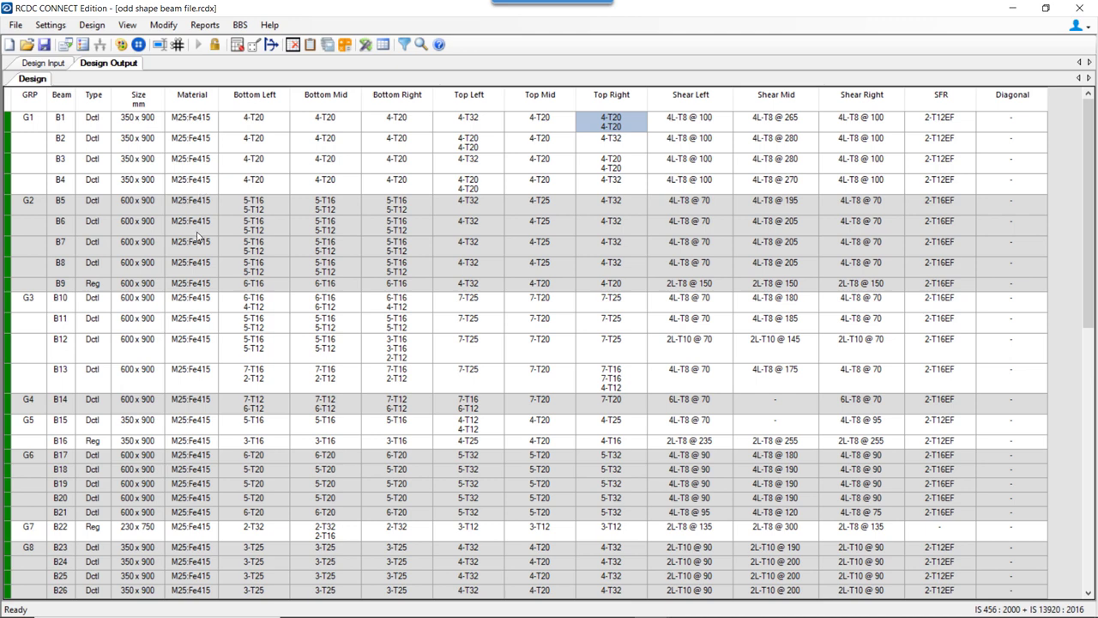
Back in the design input layout, select beam B2 and pan from column C2 toward C3
{"action": "left_click", "coordinate": [43, 63]}
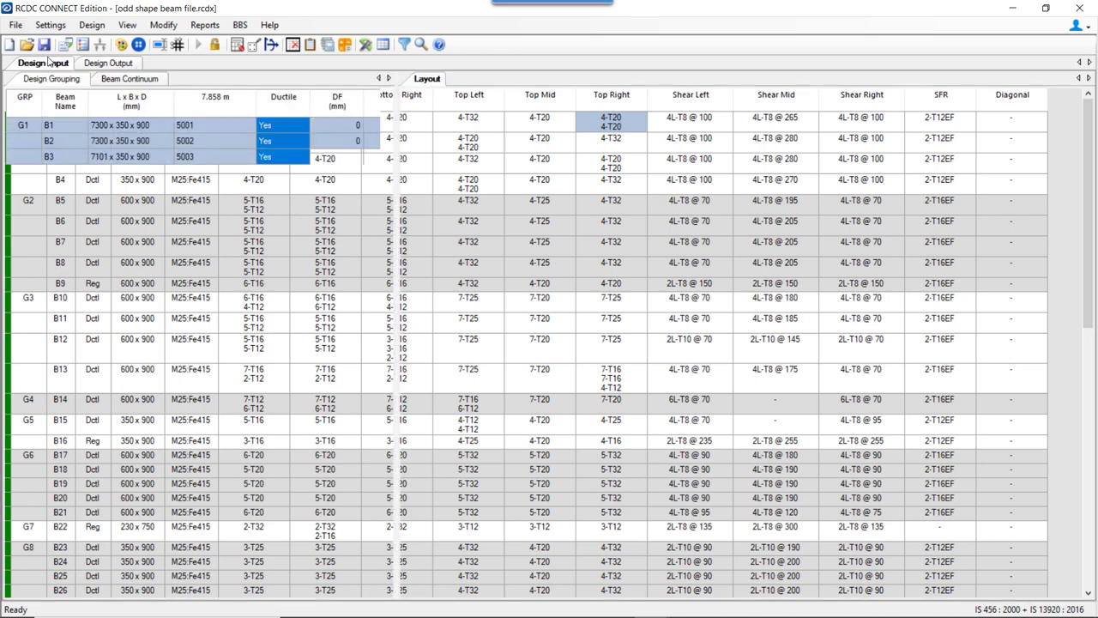
{"action": "left_click", "coordinate": [663, 354]}
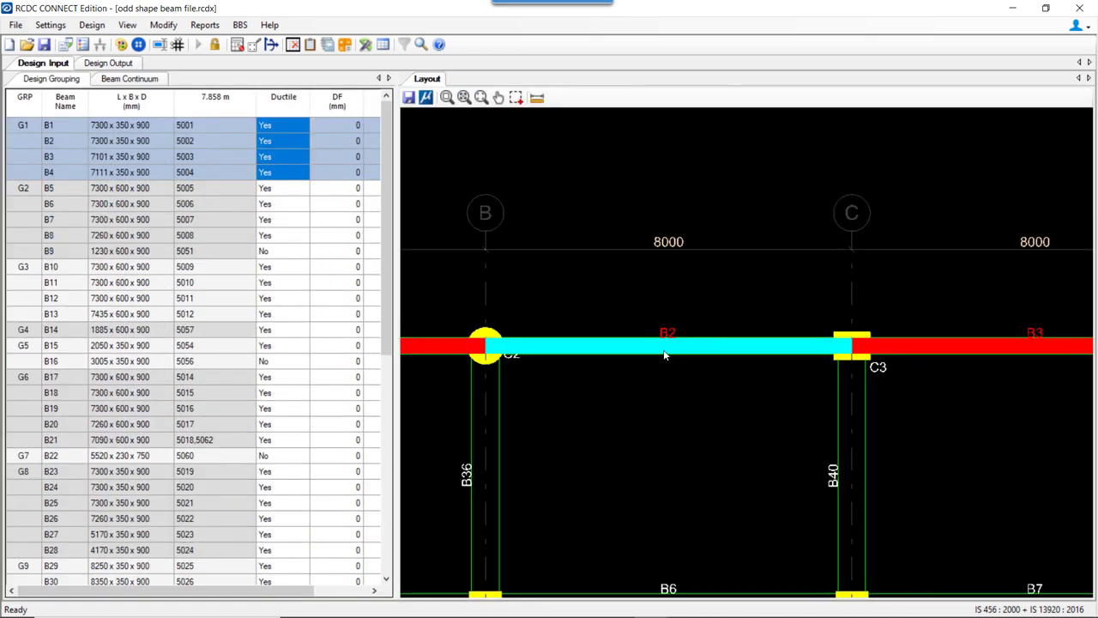
{"action": "scroll", "coordinate": [449, 338], "scroll_direction": "up", "scroll_amount": 4}
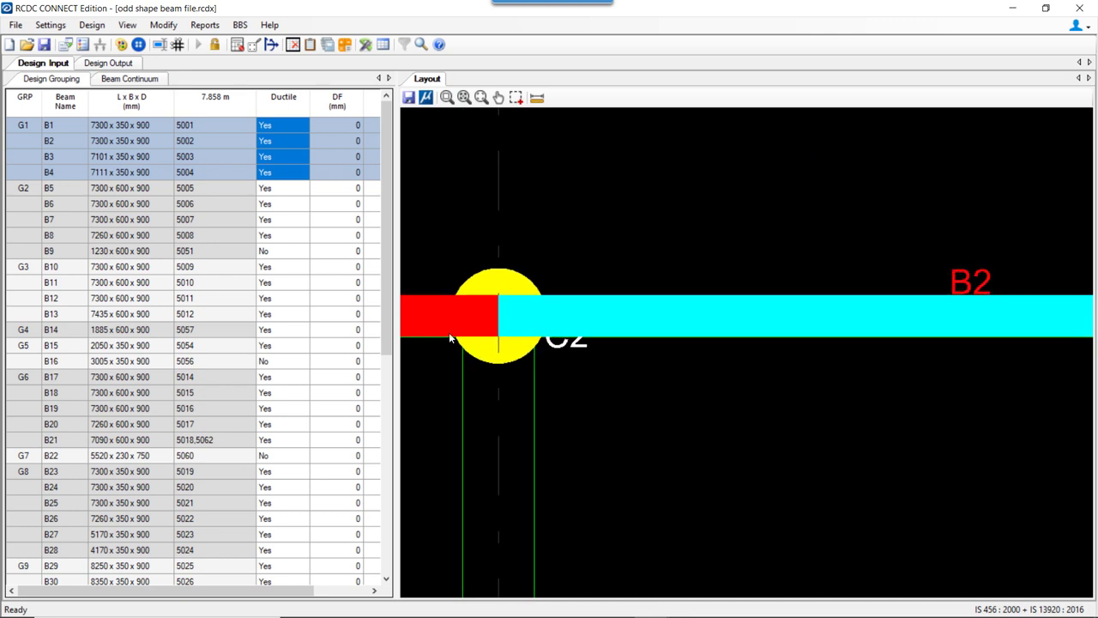
{"action": "scroll", "coordinate": [548, 315], "scroll_direction": "down", "scroll_amount": 3}
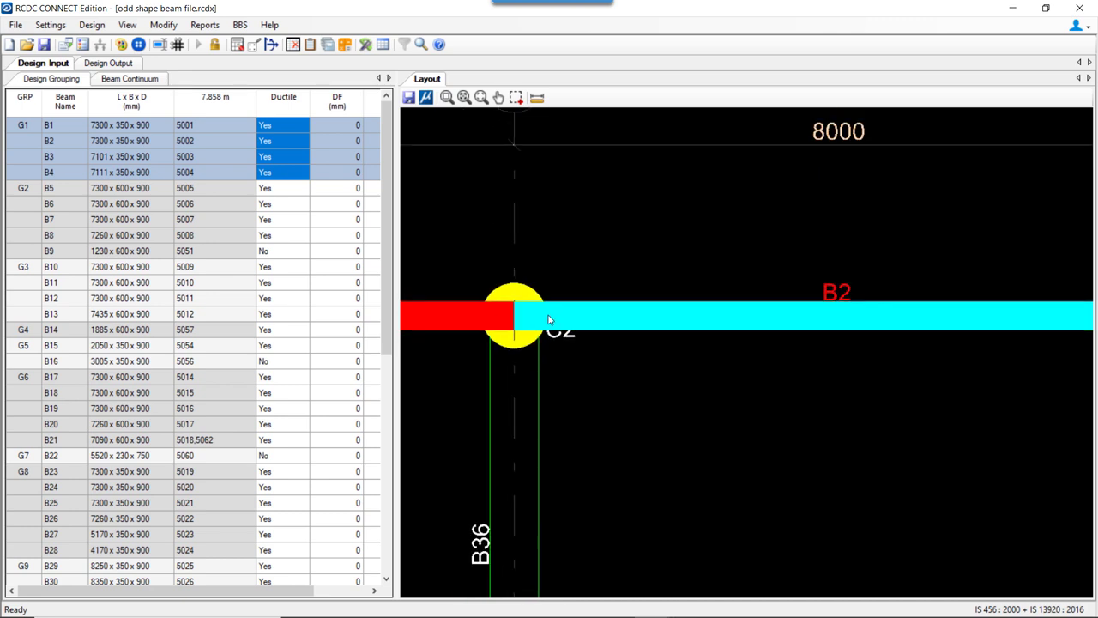
{"action": "middle_click_drag", "start_coordinate": [909, 356], "coordinate": [705, 347]}
{"action": "scroll", "coordinate": [811, 292], "scroll_direction": "up", "scroll_amount": 2}
{"action": "scroll", "coordinate": [816, 290], "scroll_direction": "up", "scroll_amount": 2}
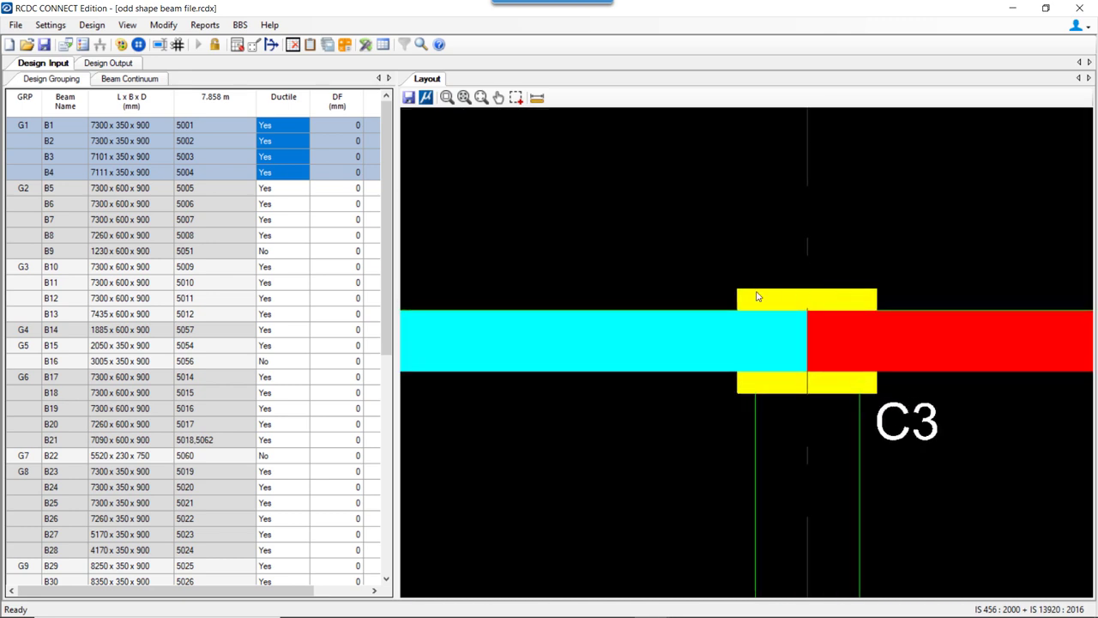
Centre the layout on column C3, with beam B3 continuing to its right
{"action": "left_click", "coordinate": [818, 335]}
{"action": "middle_click_drag", "start_coordinate": [935, 289], "coordinate": [824, 289]}
{"action": "scroll", "coordinate": [734, 304], "scroll_direction": "down", "scroll_amount": 1}
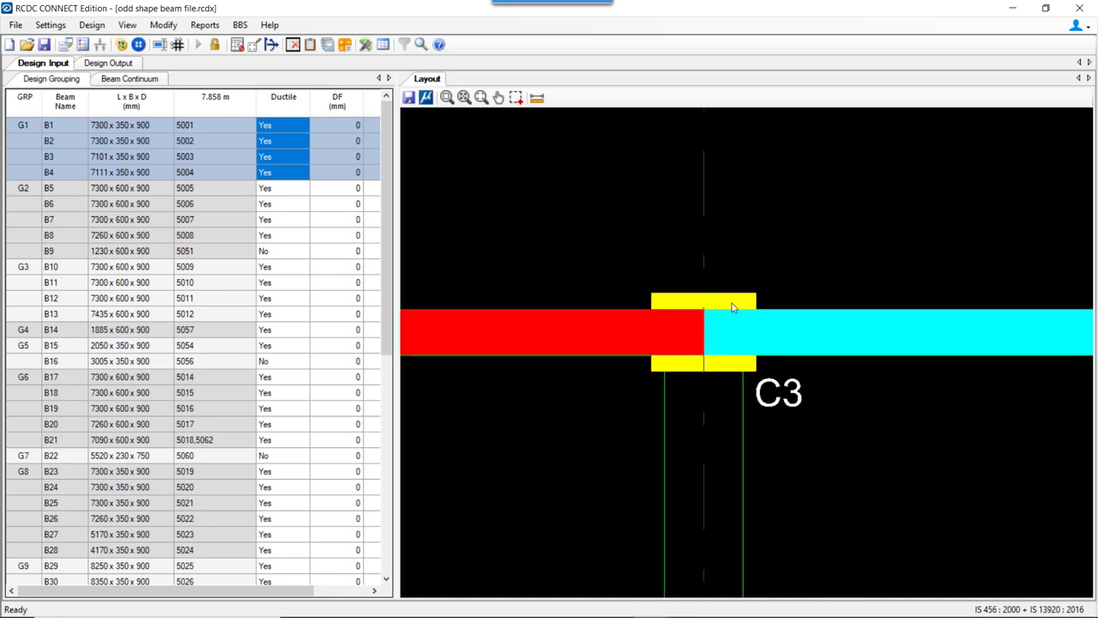
{"action": "scroll", "coordinate": [757, 294], "scroll_direction": "down", "scroll_amount": 2}
{"action": "key", "text": "Escape"}
{"action": "middle_click_drag", "start_coordinate": [392, 319], "coordinate": [410, 390]}
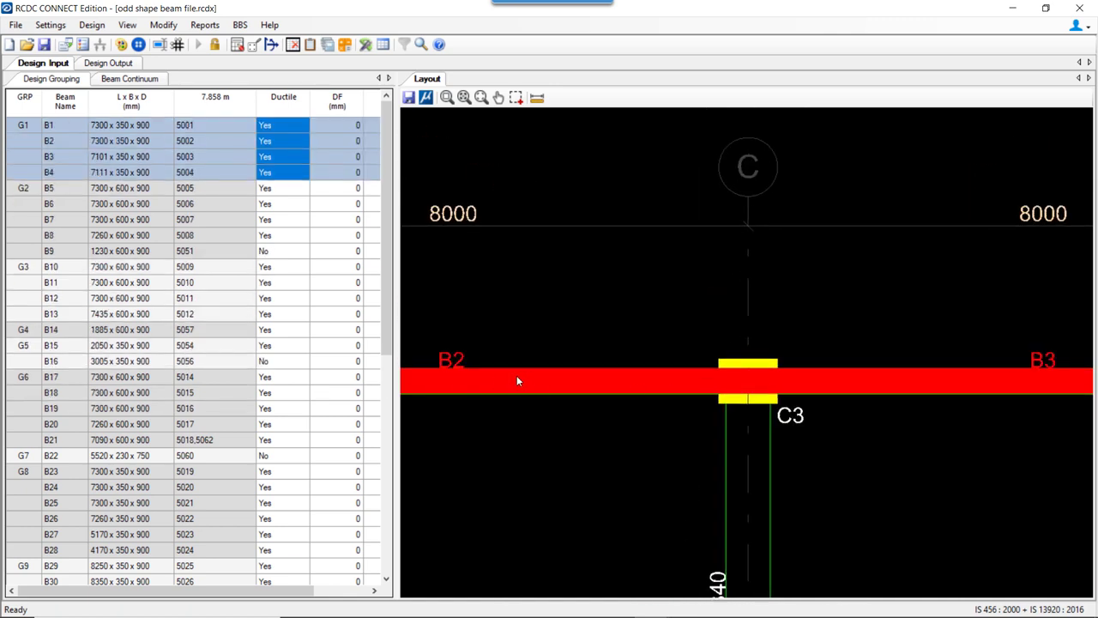
Measure column C3 corner to corner, finding a width of 800
{"action": "left_click", "coordinate": [537, 97]}
{"action": "left_click", "coordinate": [718, 361]}
{"action": "left_click", "coordinate": [777, 360]}
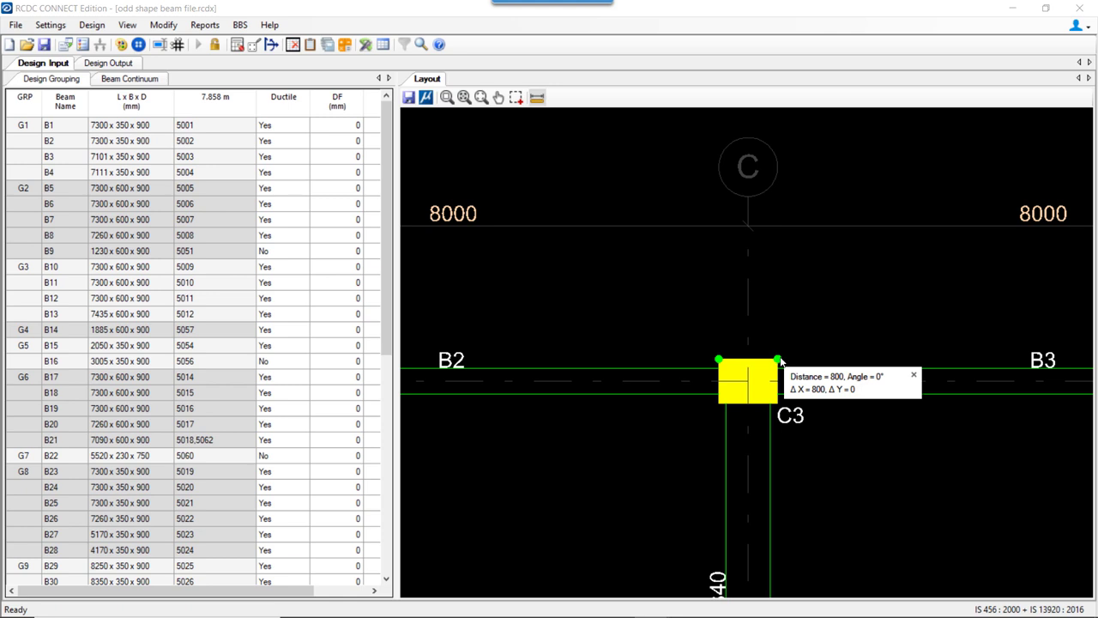
{"action": "left_click", "coordinate": [914, 377]}
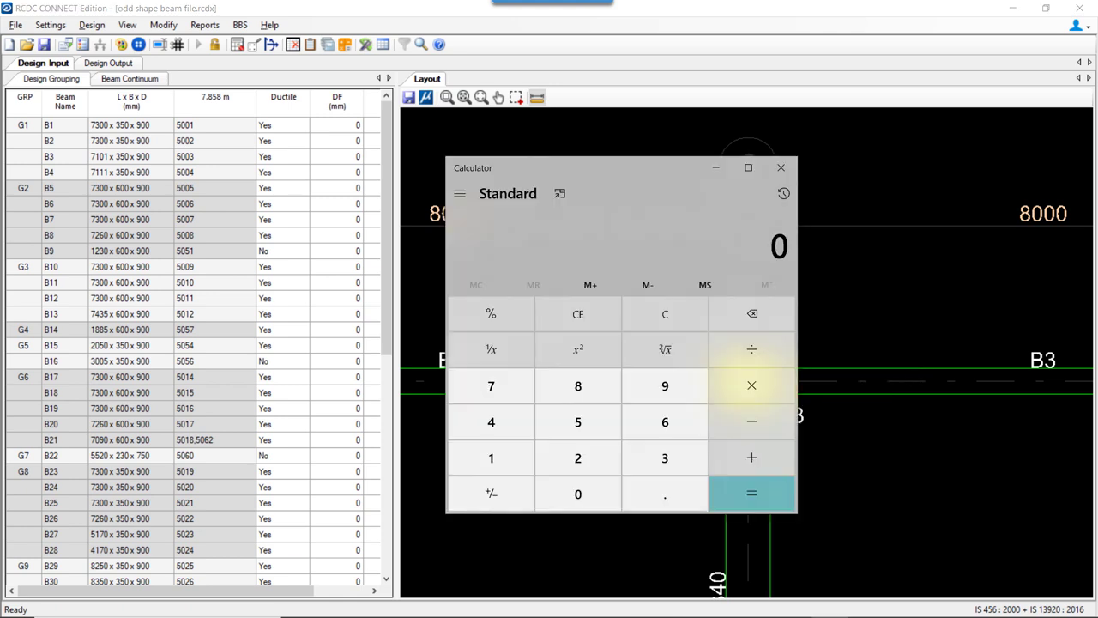
Compute 800/20 = 40 mm as the maximum bar diameter in Calculator
{"action": "type", "text": "800/20"}
{"action": "key", "text": "Return"}
{"action": "left_click", "coordinate": [782, 169]}
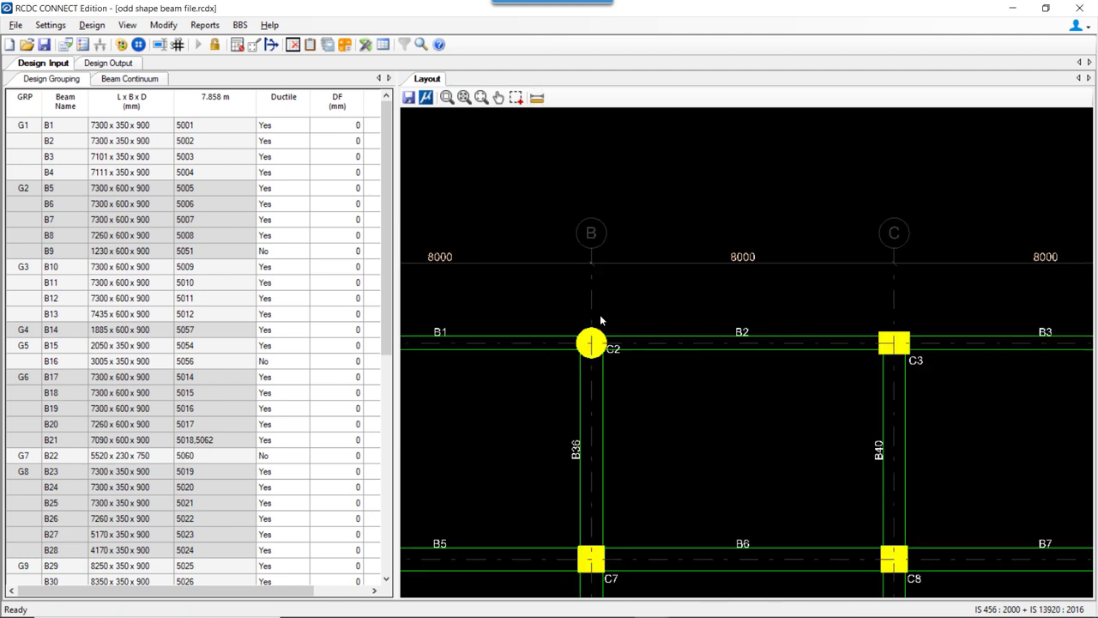
In Design Output, check B2's bottom-left and bottom-right zone bars, keeping 20 mm diameters
{"action": "left_click", "coordinate": [108, 65]}
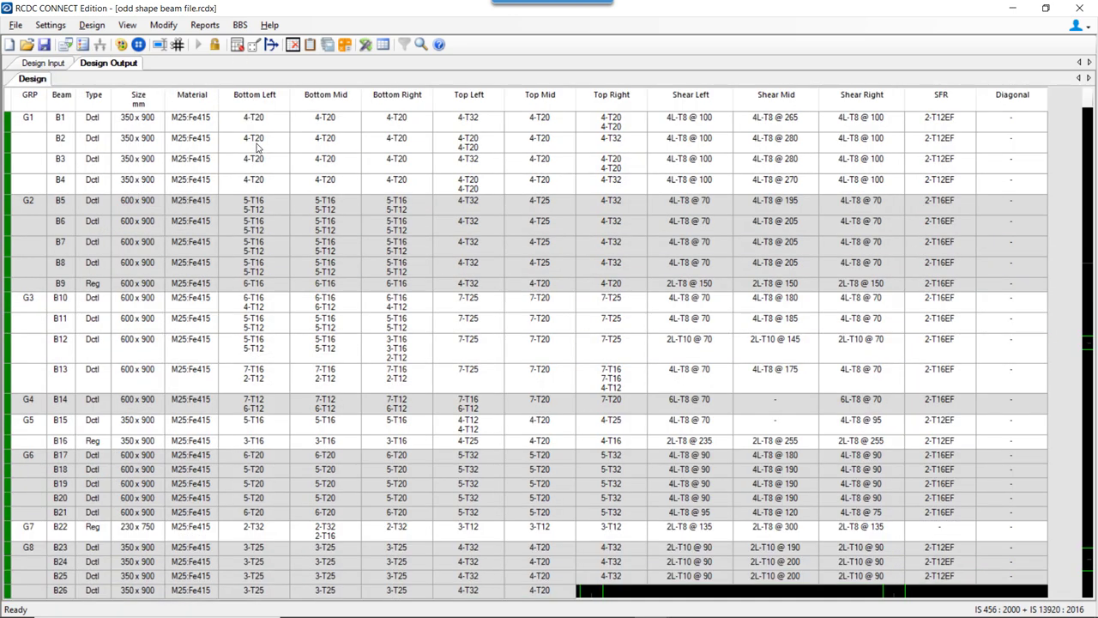
{"action": "double_click", "coordinate": [258, 147]}
{"action": "left_click", "coordinate": [95, 57]}
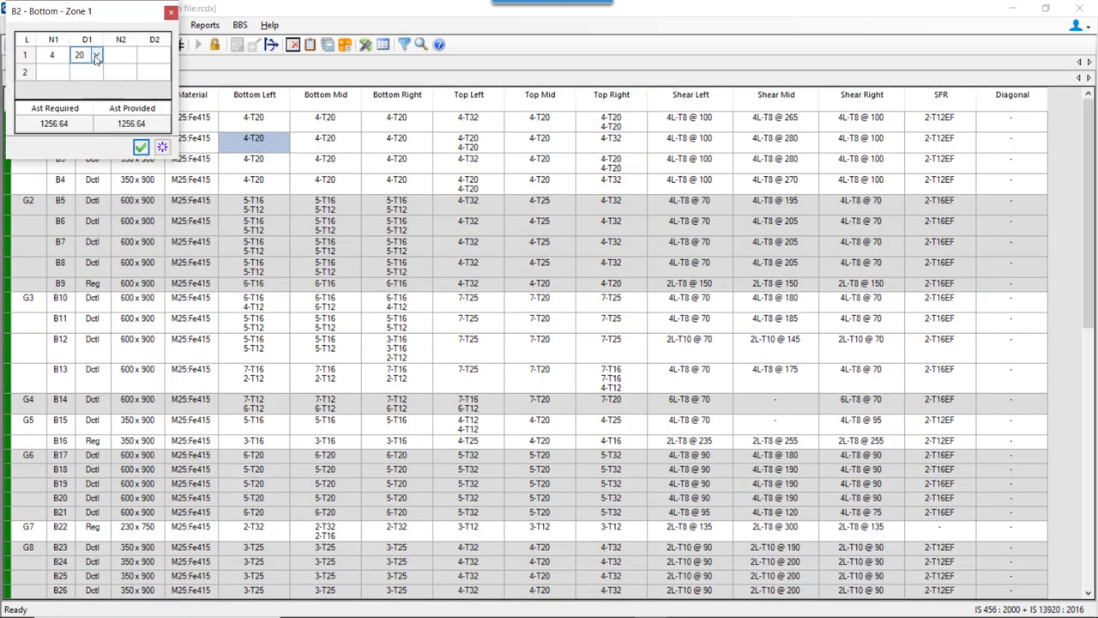
{"action": "left_click", "coordinate": [96, 56]}
{"action": "left_click", "coordinate": [96, 57]}
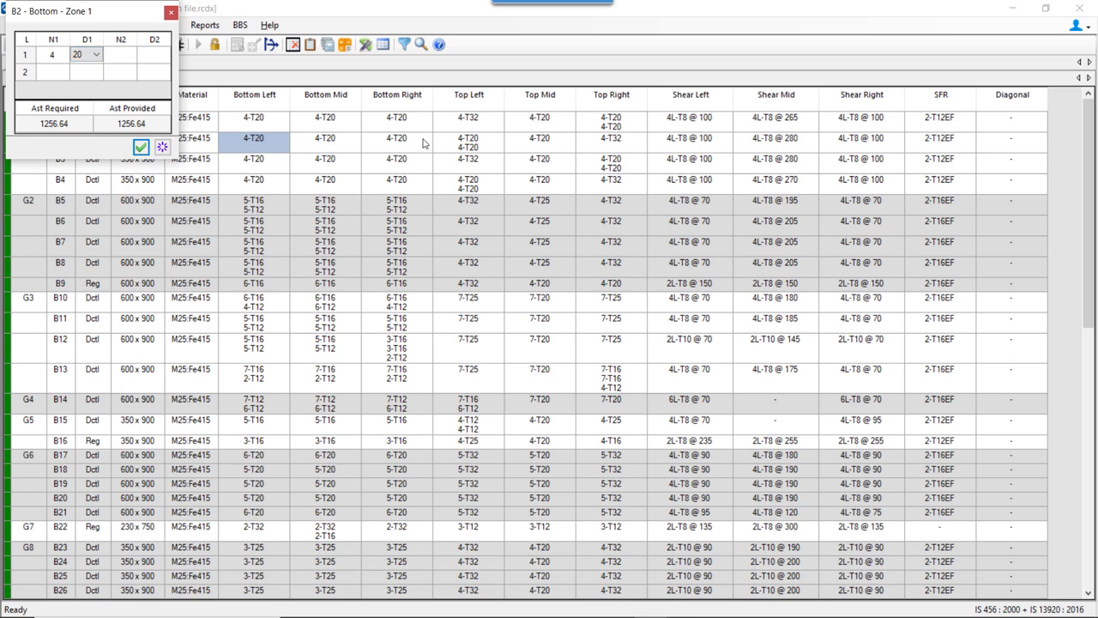
{"action": "double_click", "coordinate": [423, 143]}
{"action": "left_click", "coordinate": [93, 163]}
{"action": "left_click", "coordinate": [99, 163]}
{"action": "left_click", "coordinate": [99, 169]}
Check B2's top-left and top-right zone bars (4-T20 + 4-T20, 4-T32) against the 40 mm limit
{"action": "double_click", "coordinate": [468, 143]}
{"action": "left_click", "coordinate": [171, 269]}
{"action": "left_click", "coordinate": [174, 271]}
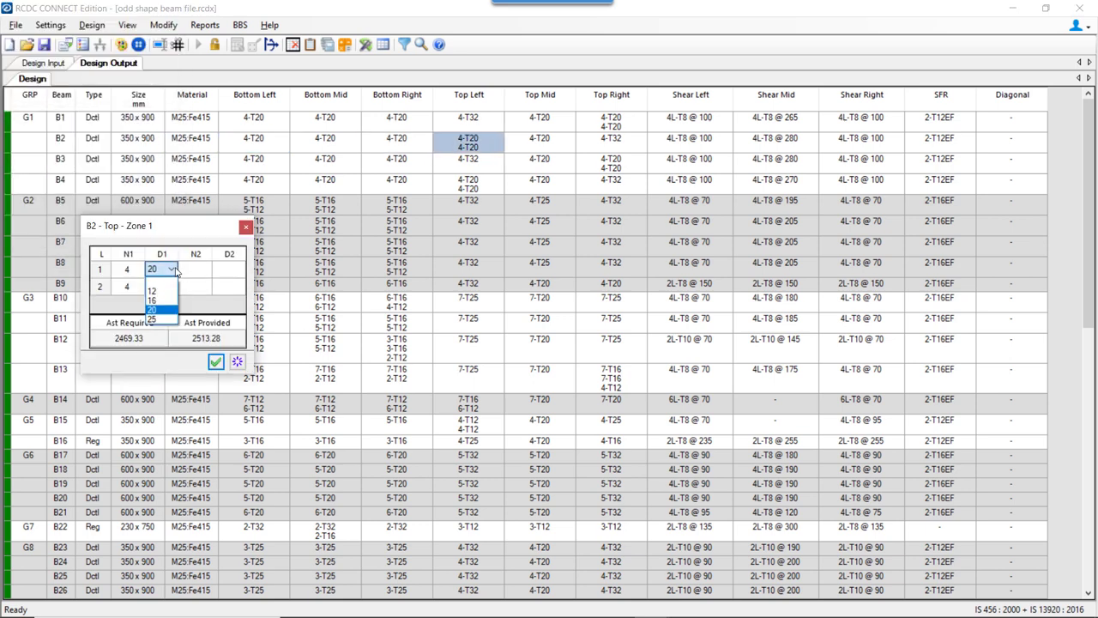
{"action": "left_click", "coordinate": [174, 271]}
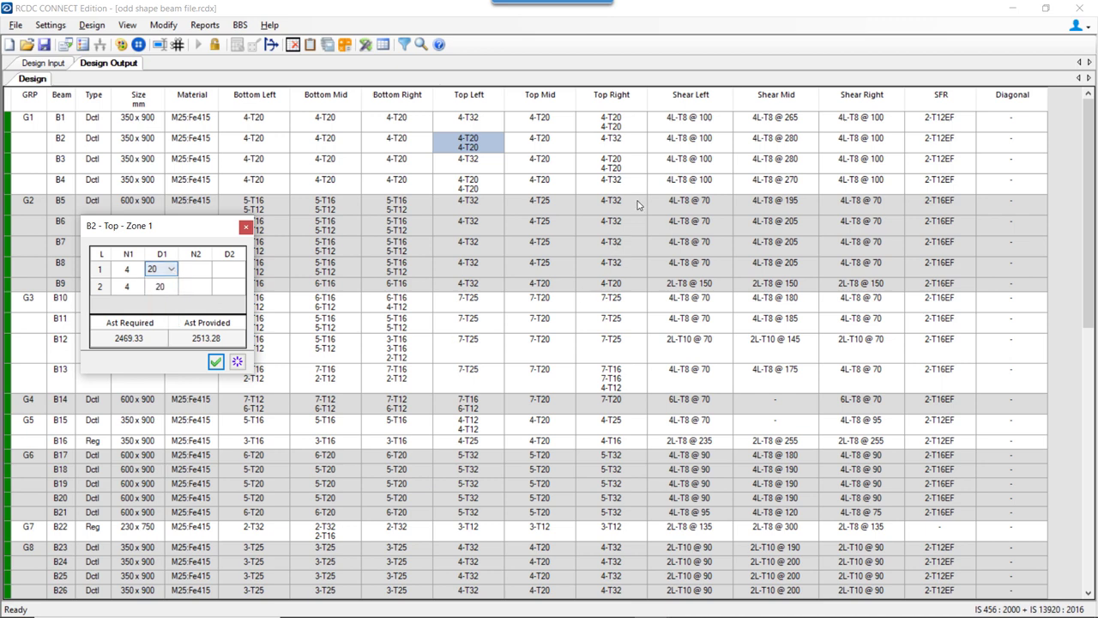
{"action": "double_click", "coordinate": [610, 143]}
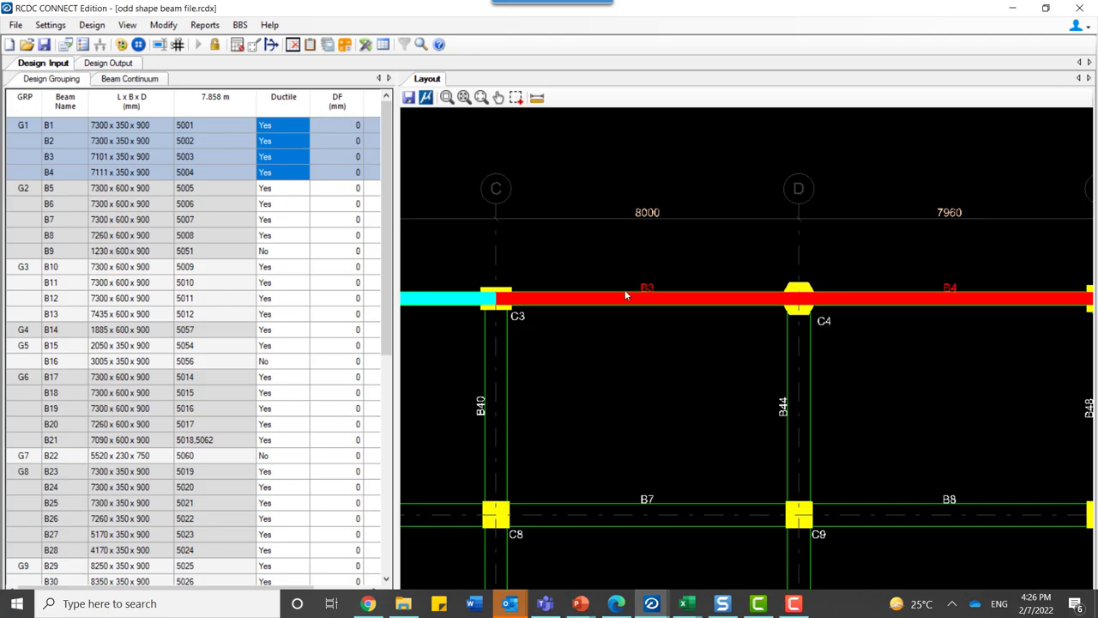
{"action": "scroll", "coordinate": [596, 302], "scroll_direction": "up", "scroll_amount": 3}
{"action": "scroll", "coordinate": [723, 417], "scroll_direction": "down", "scroll_amount": 3}
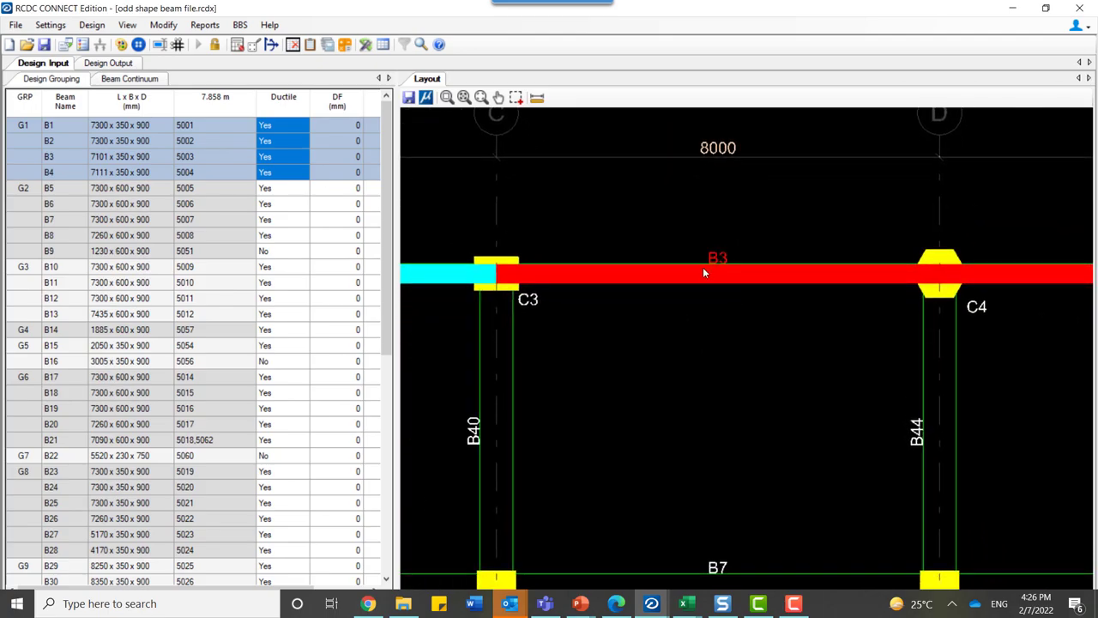
Confirm the reports prompt and check B3's bottom-left zone bars at 20 mm diameter
{"action": "left_click", "coordinate": [132, 66]}
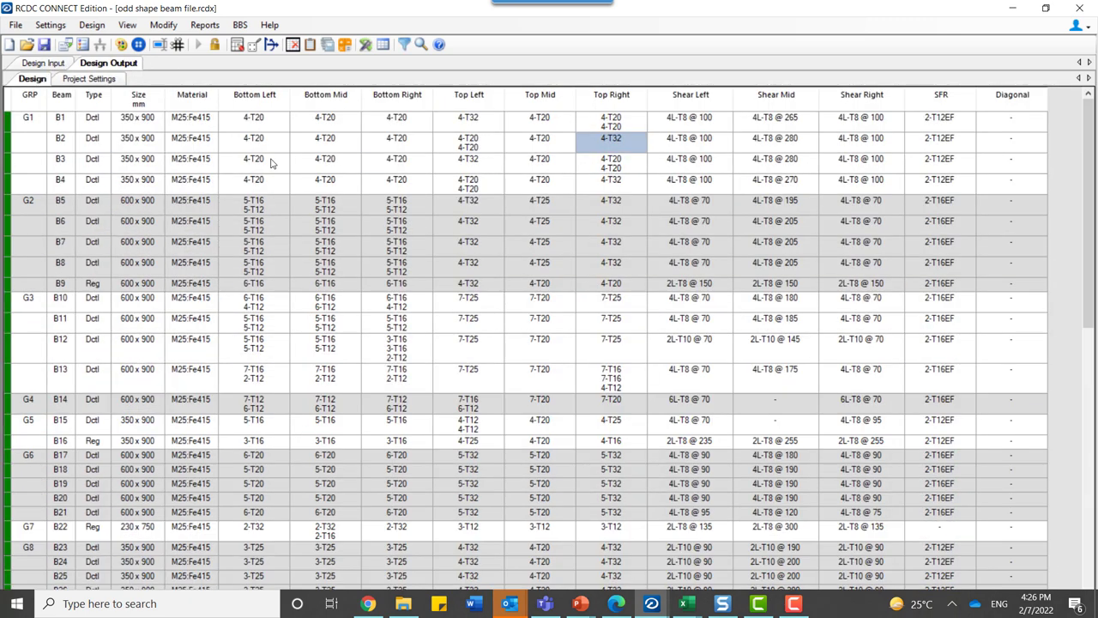
{"action": "double_click", "coordinate": [271, 163]}
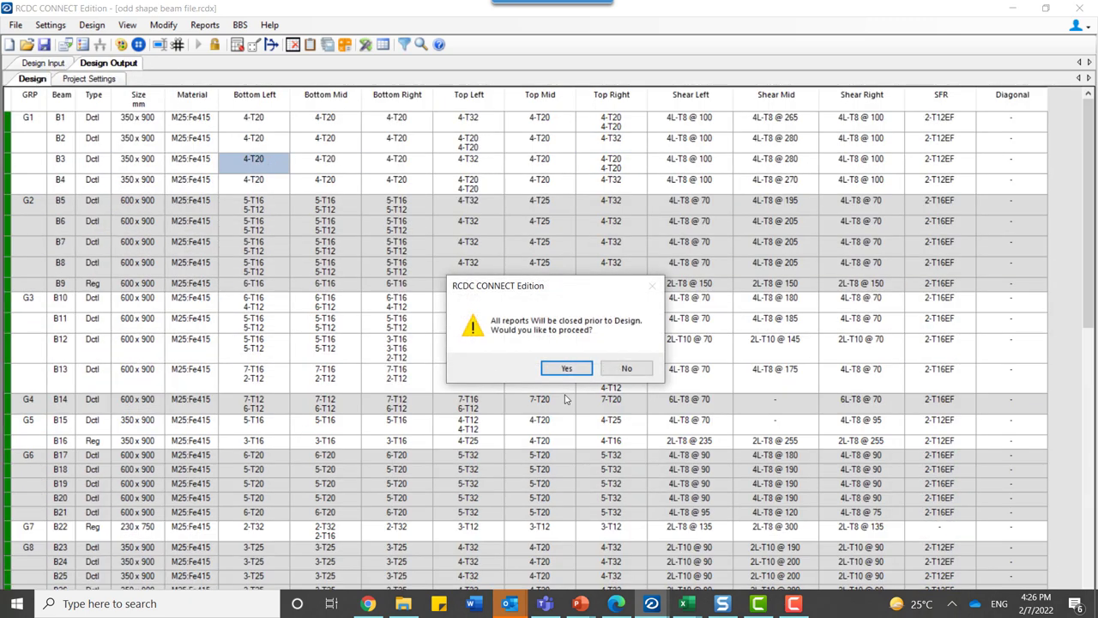
{"action": "key", "text": "Return"}
{"action": "left_click", "coordinate": [84, 55]}
{"action": "left_click", "coordinate": [97, 57]}
{"action": "left_click", "coordinate": [97, 57]}
Check B3's top zone bars, keeping 32 mm top-left and 20 mm top-right diameters
{"action": "left_click", "coordinate": [480, 167]}
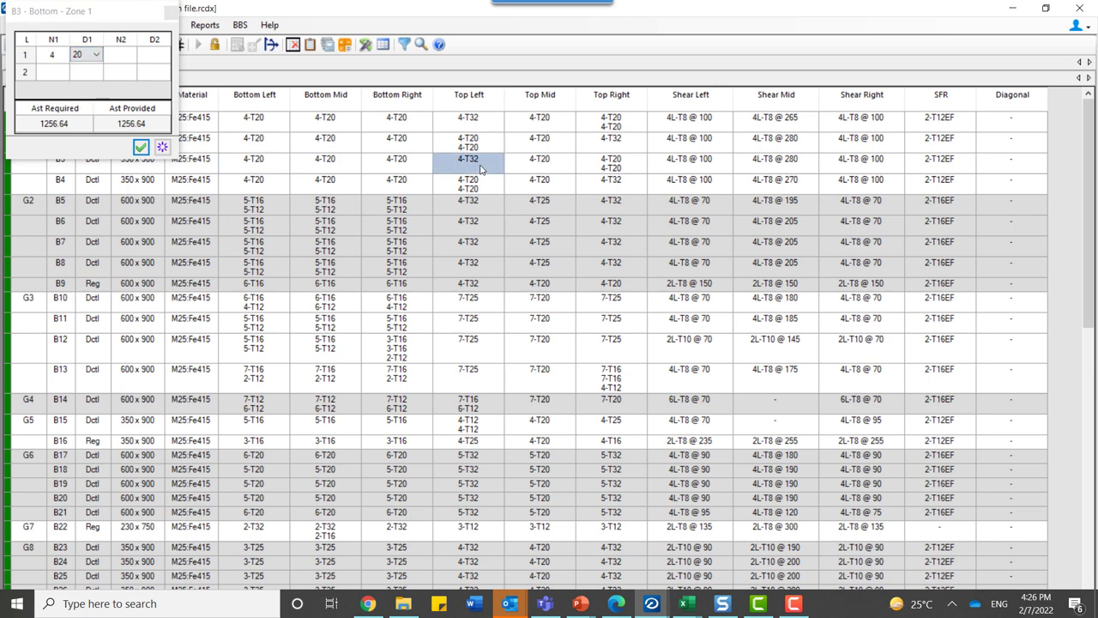
{"action": "left_click", "coordinate": [90, 162]}
{"action": "left_click", "coordinate": [100, 162]}
{"action": "left_click", "coordinate": [90, 201]}
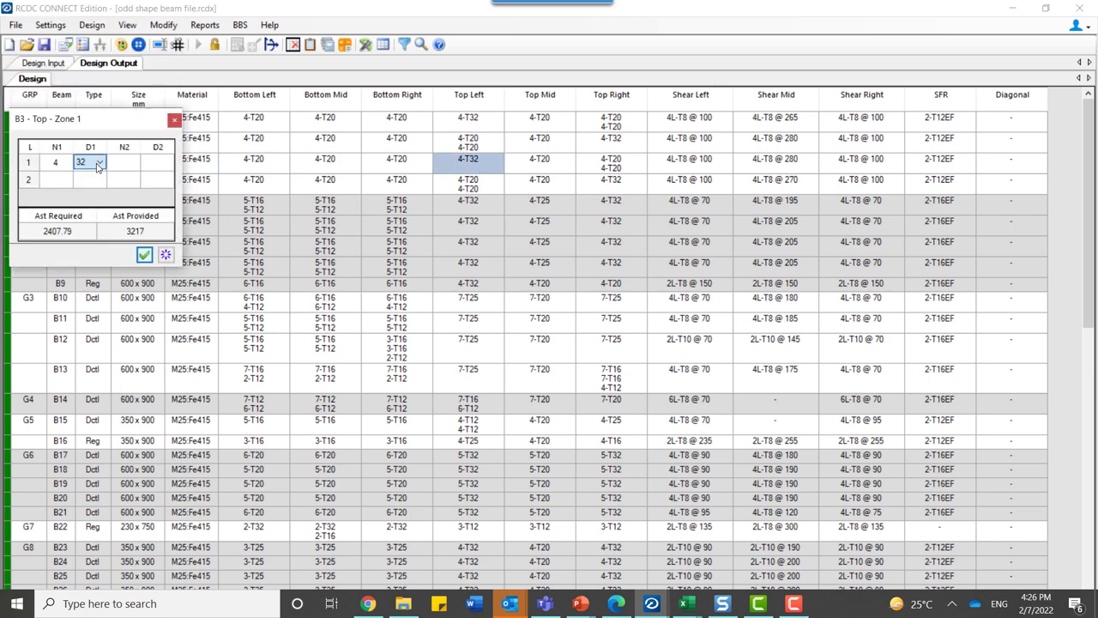
{"action": "left_click", "coordinate": [615, 171]}
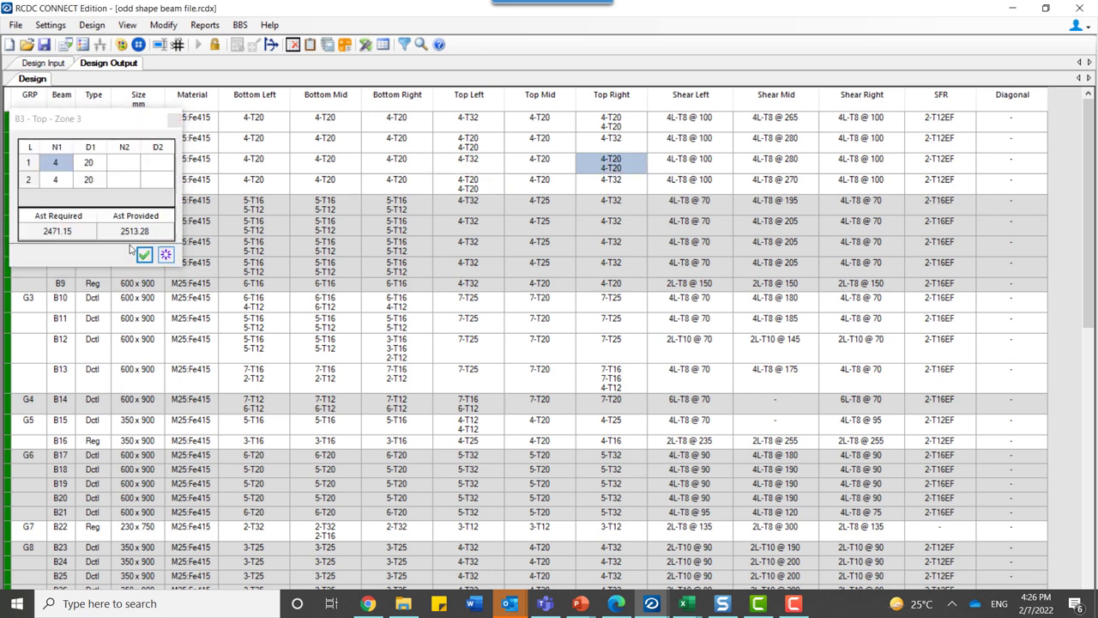
{"action": "left_click", "coordinate": [96, 163]}
{"action": "left_click", "coordinate": [100, 163]}
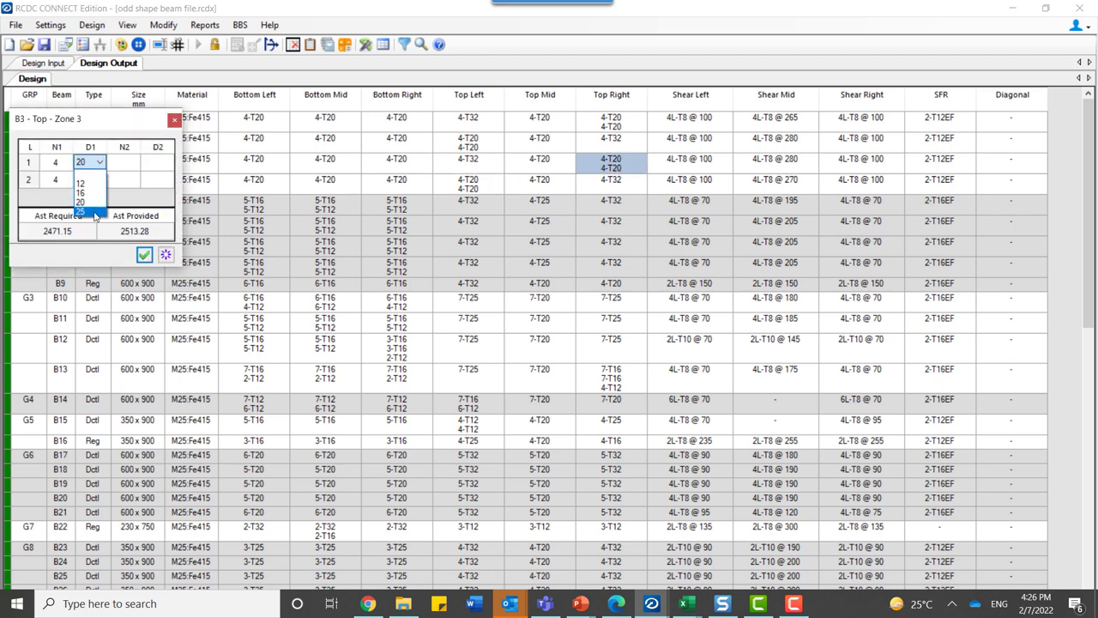
{"action": "left_click", "coordinate": [179, 121]}
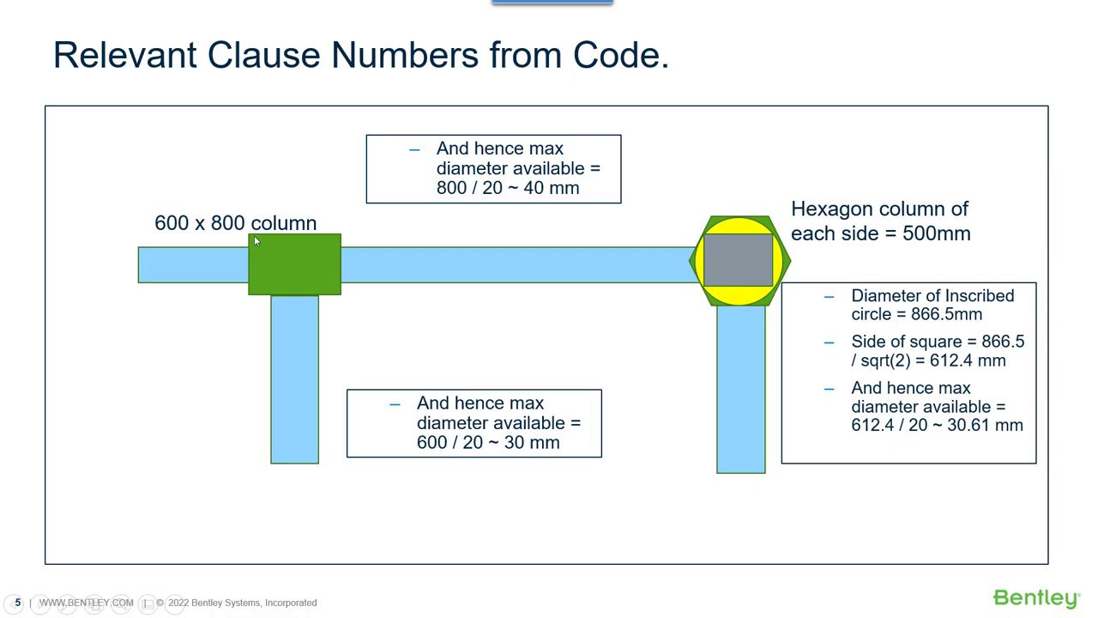